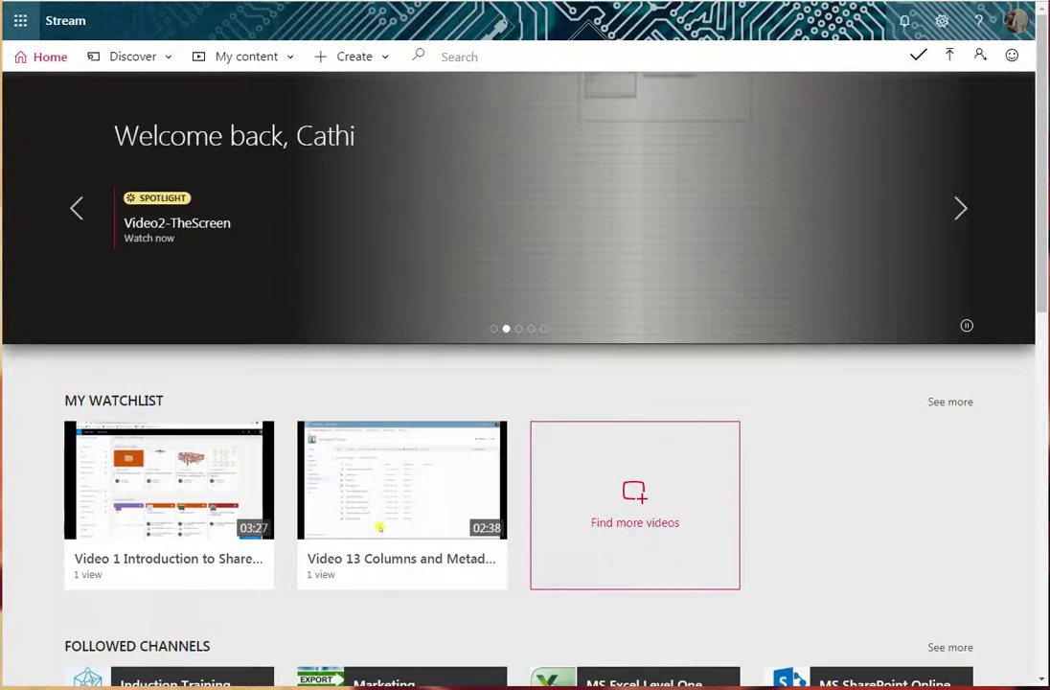
Go to My content > Videos to see your uploaded videos, including the draft
click(246, 57)
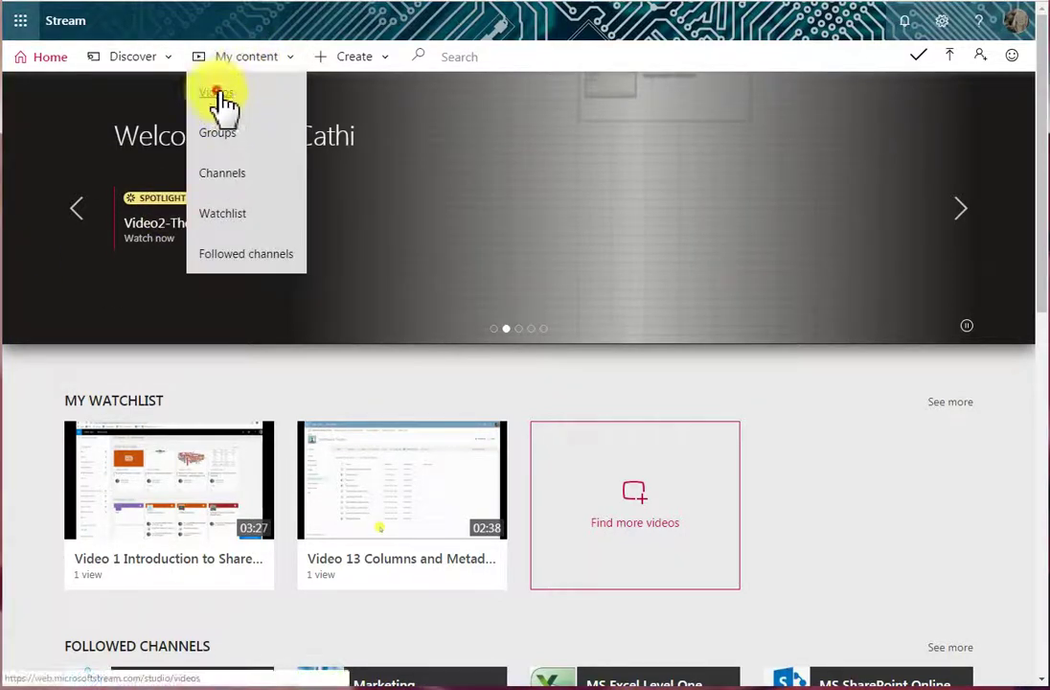
click(217, 93)
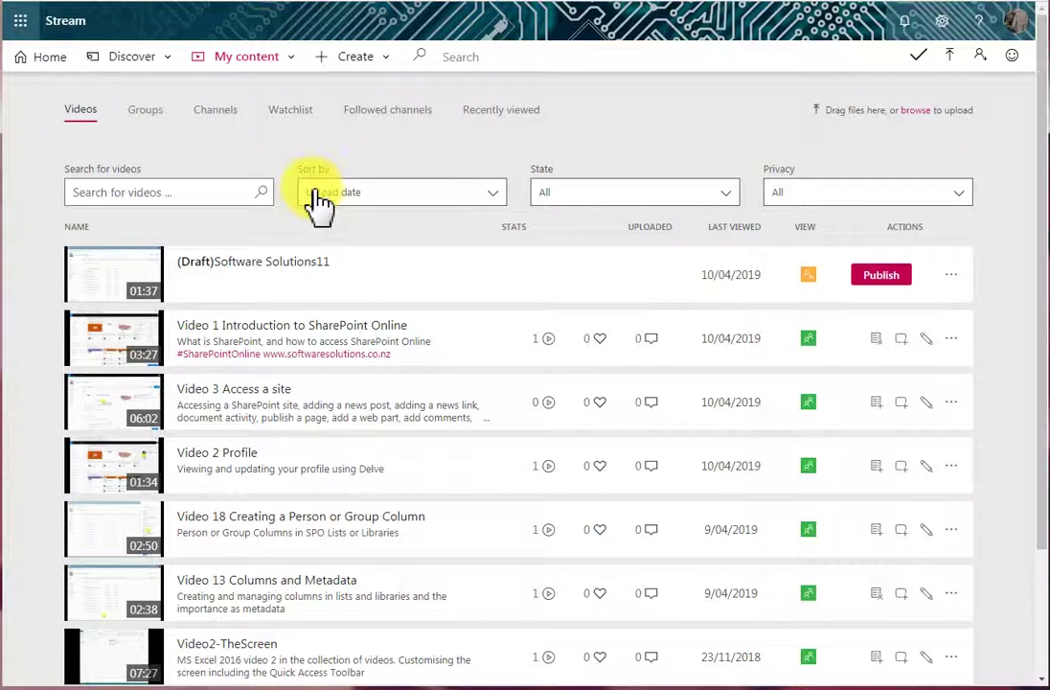
Try sorting by Likes, then settle on Views so Video1-TheScreen (2 views) tops the list
click(496, 203)
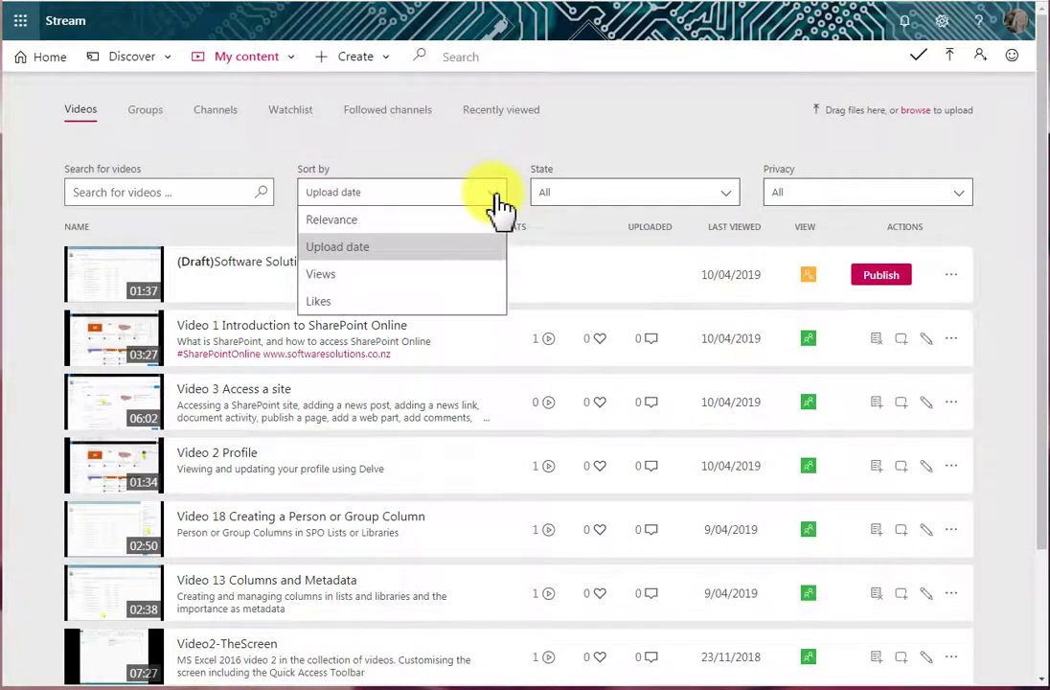
click(394, 301)
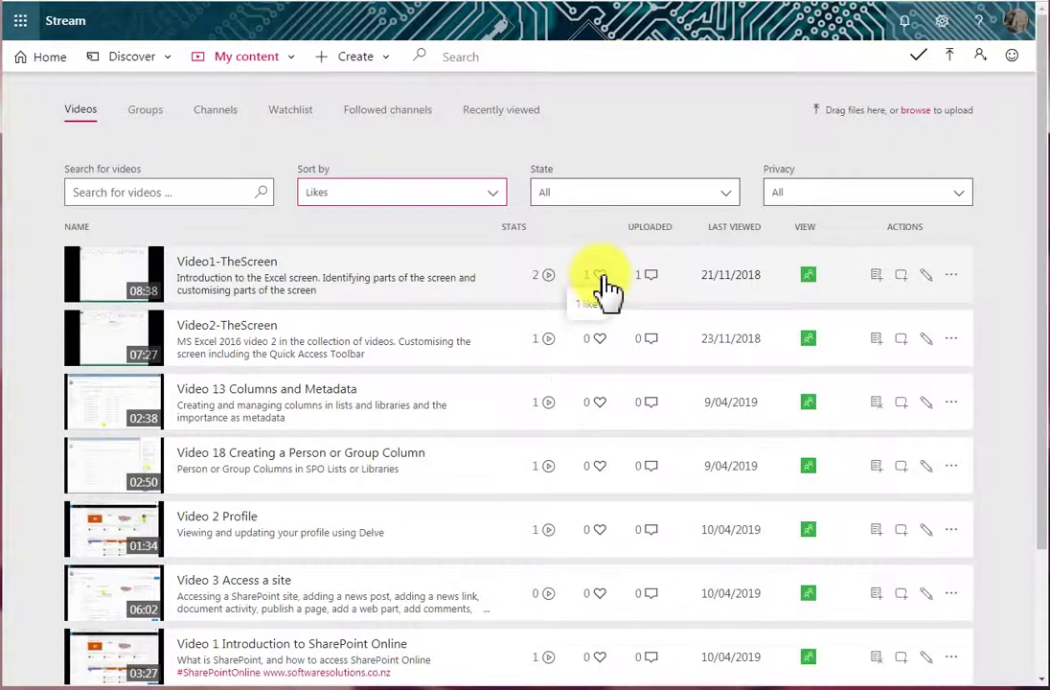
click(493, 196)
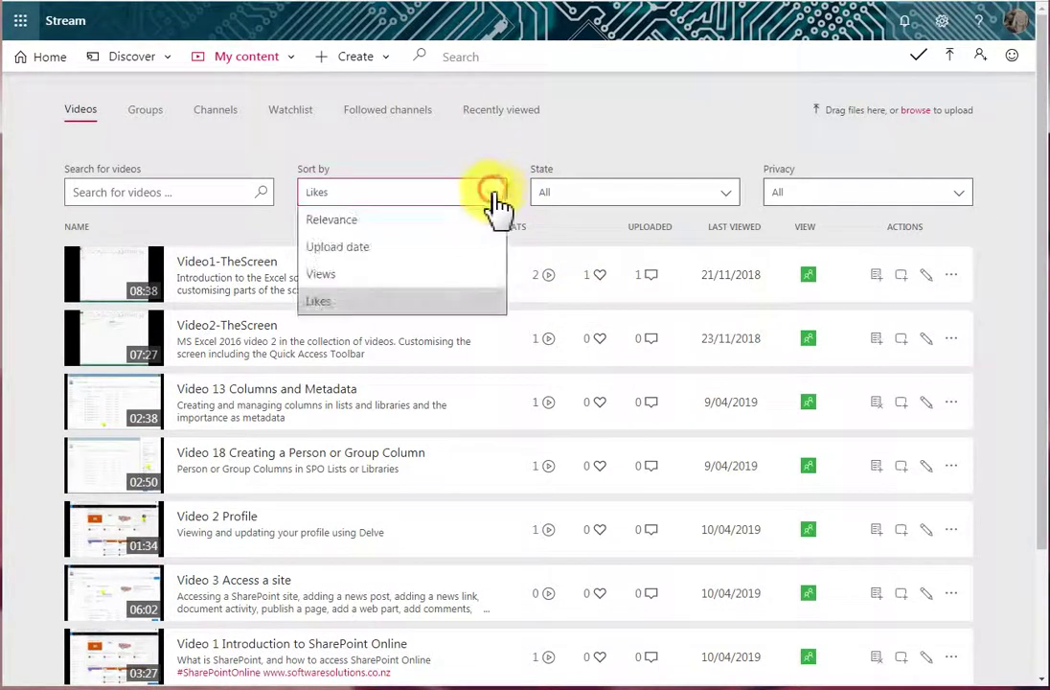
click(422, 278)
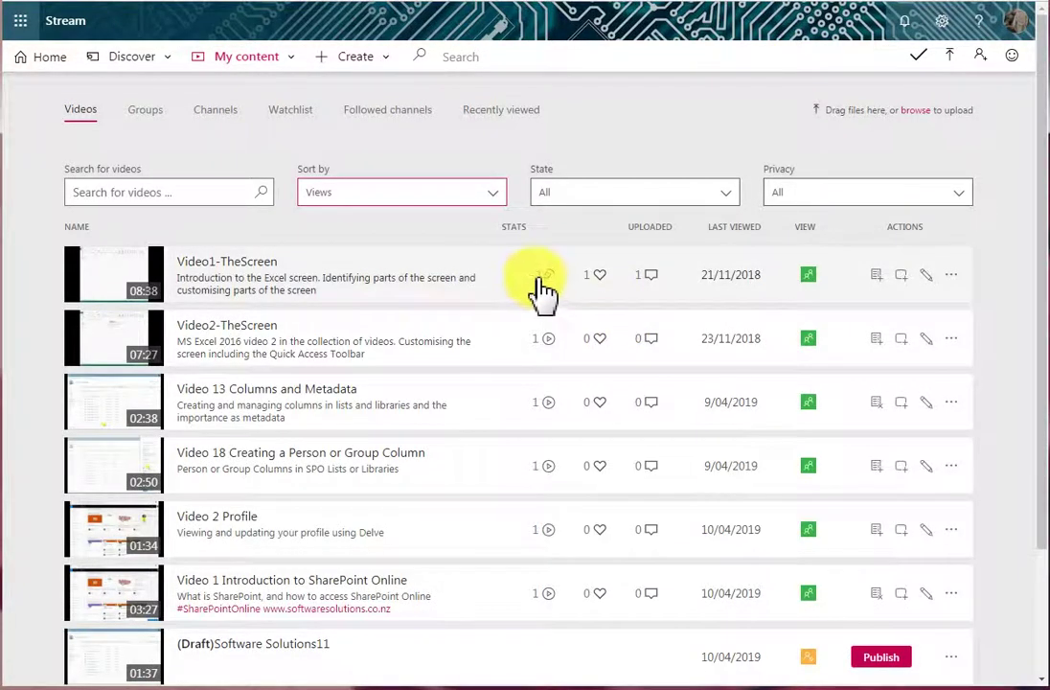
click(499, 198)
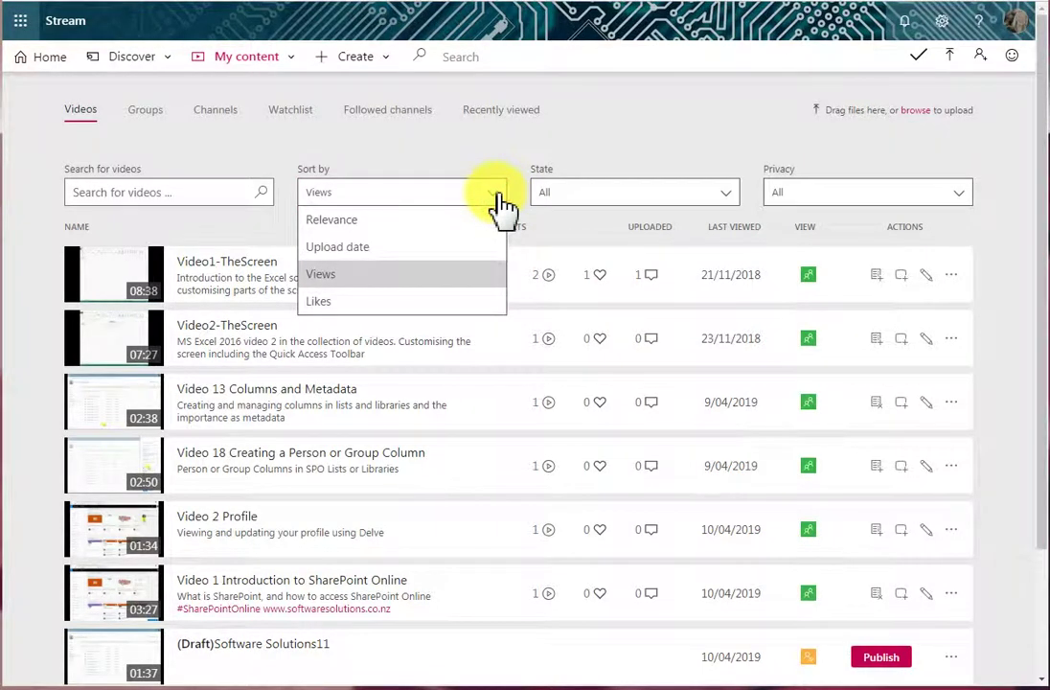
click(499, 200)
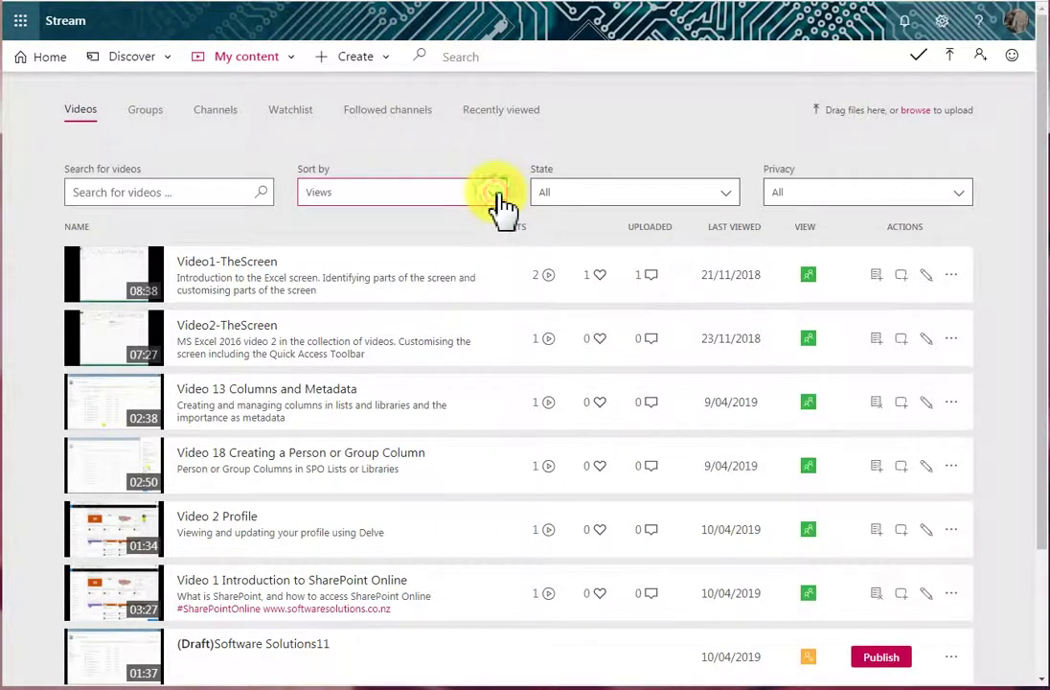
click(731, 197)
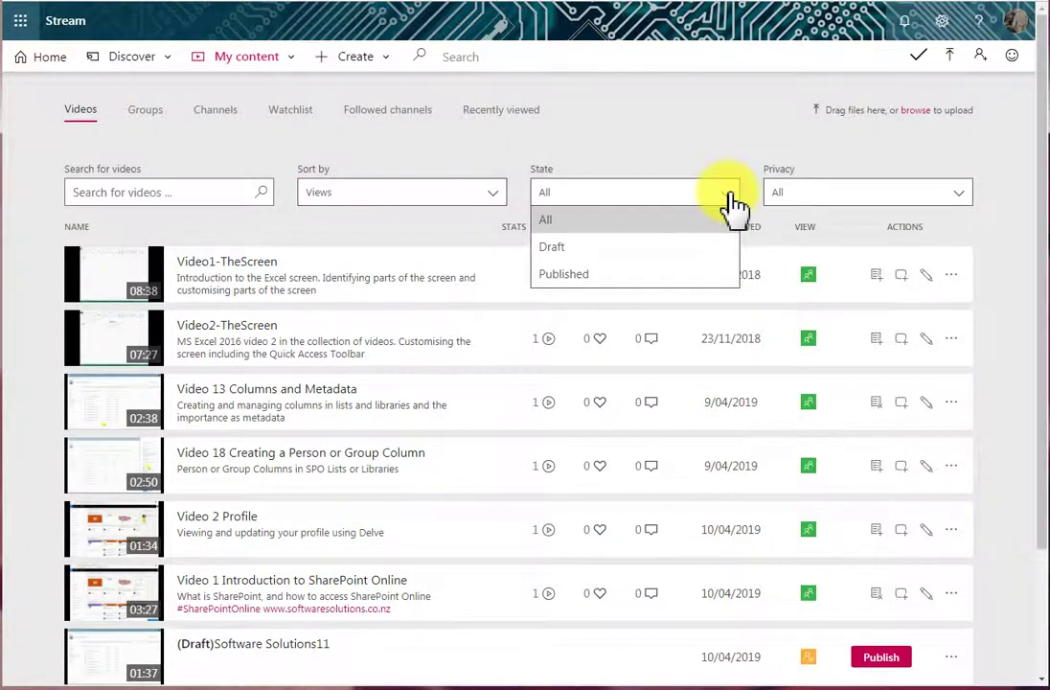
click(693, 249)
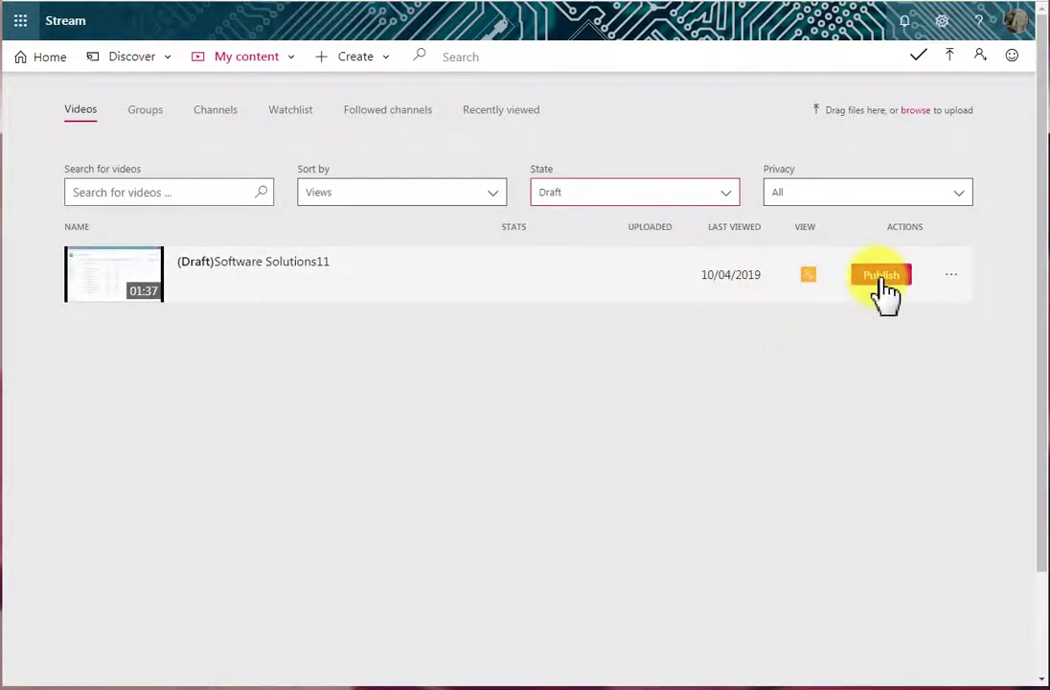
click(726, 195)
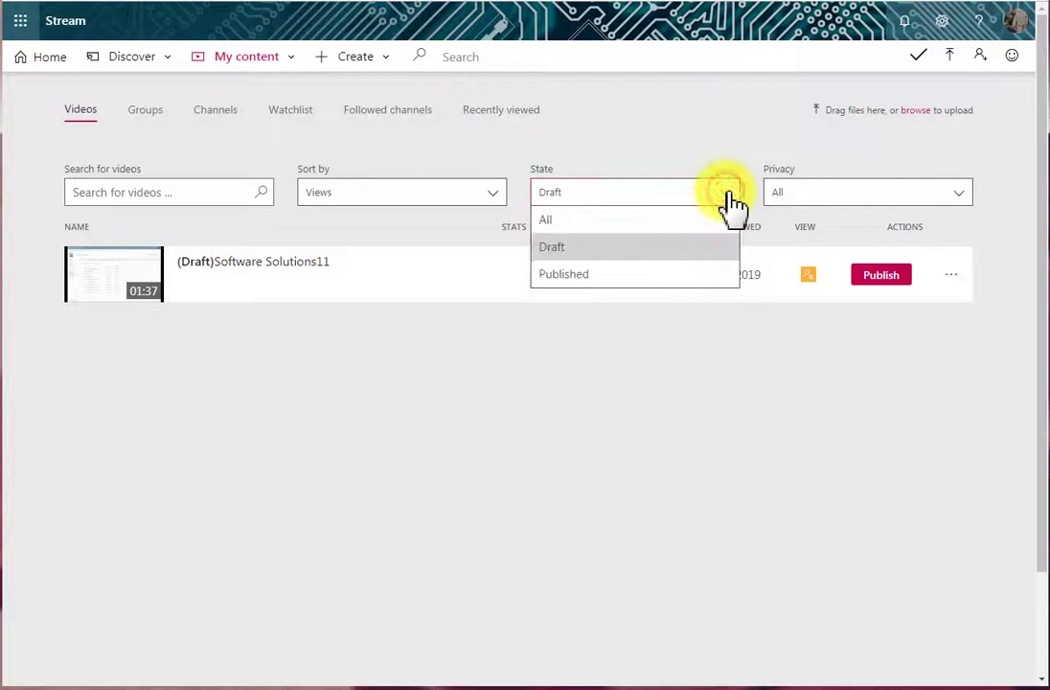
click(625, 282)
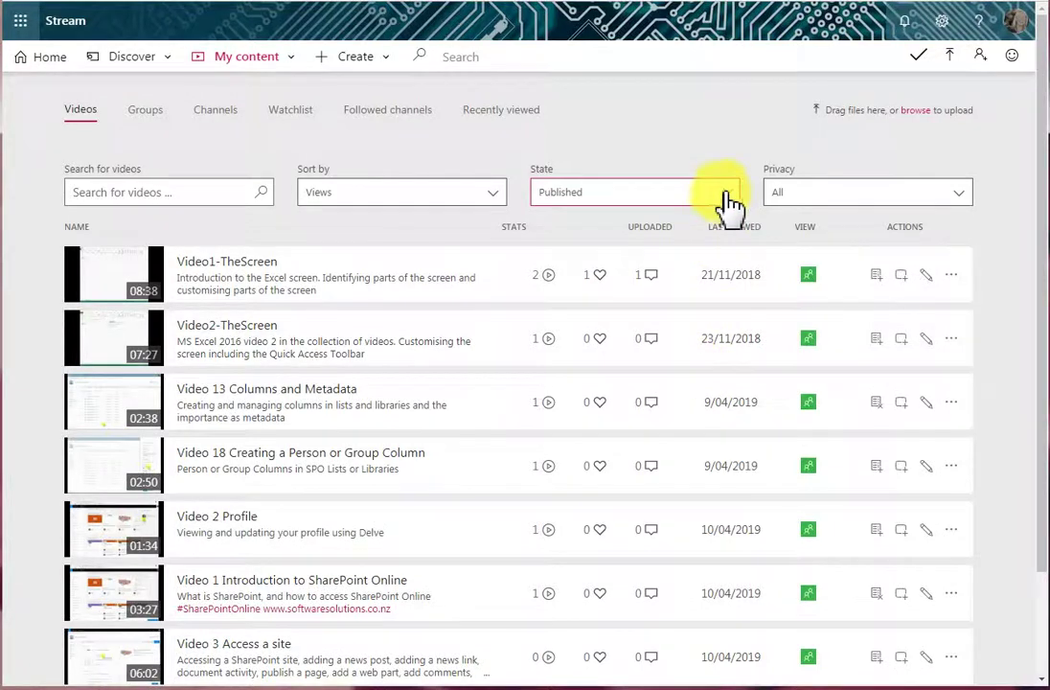
click(727, 194)
click(558, 230)
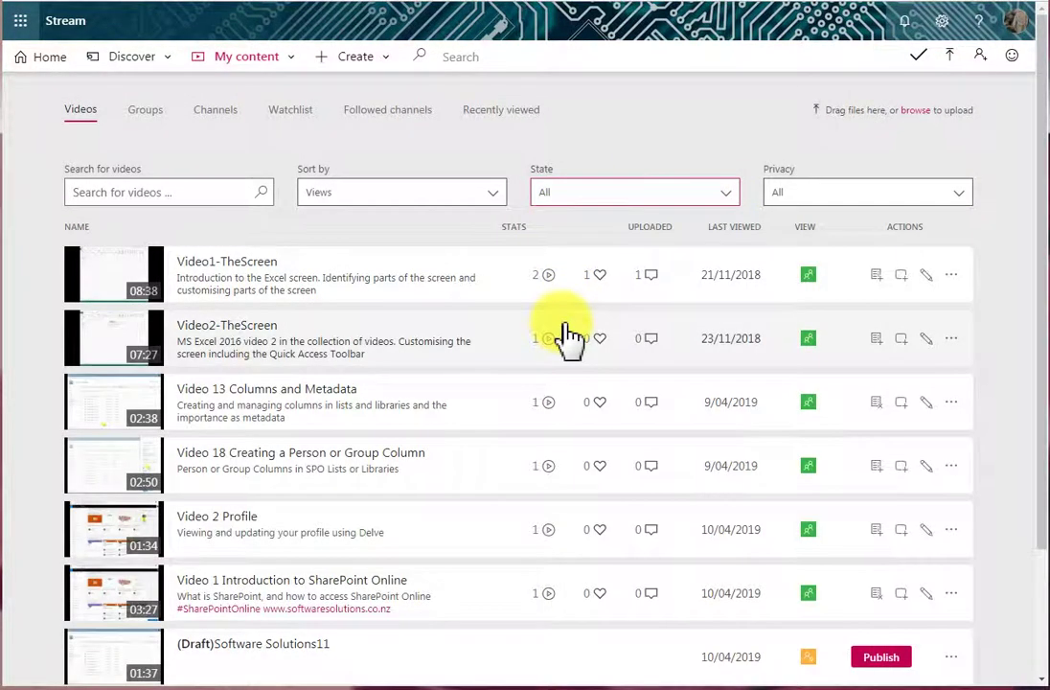
Filter privacy by Limited, then Company, back to All, and sort the list by Relevance
click(961, 197)
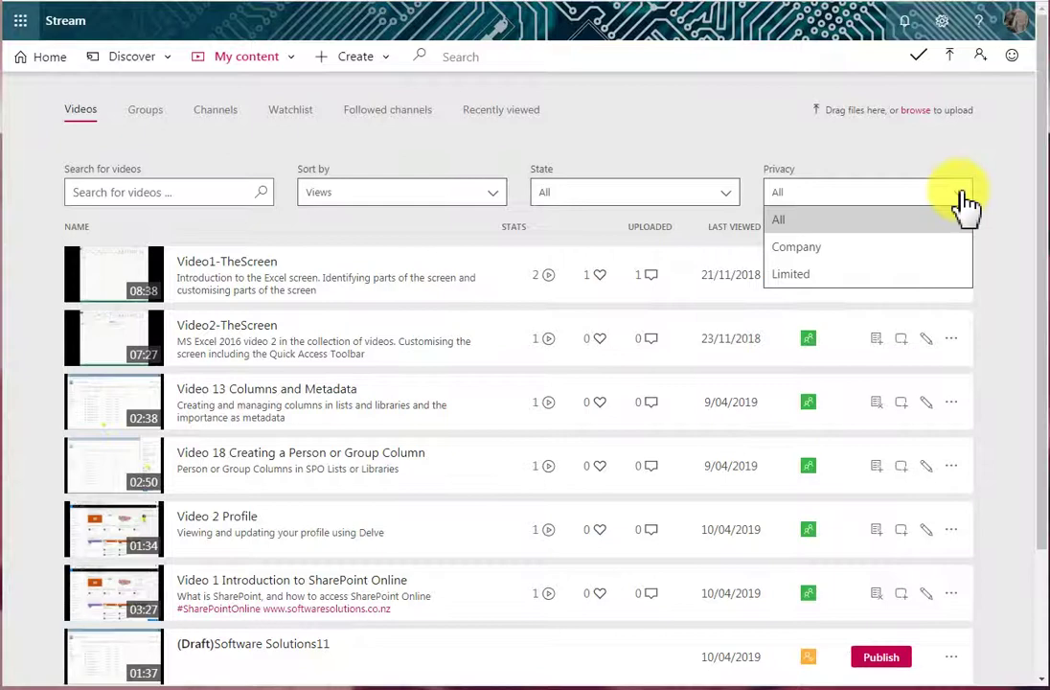
click(922, 278)
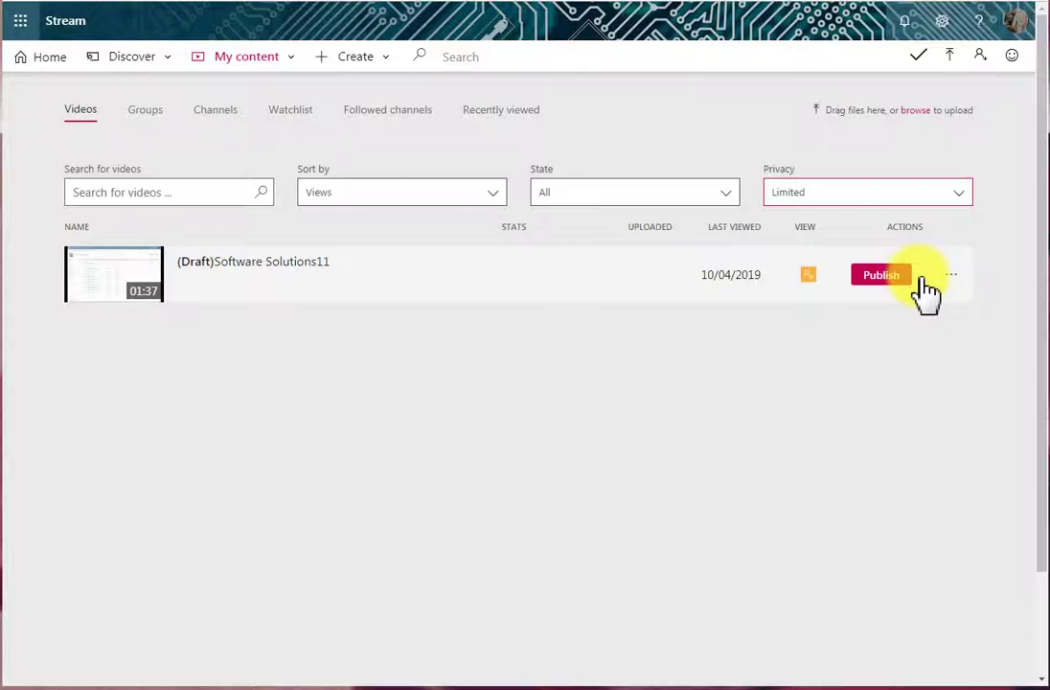
click(960, 195)
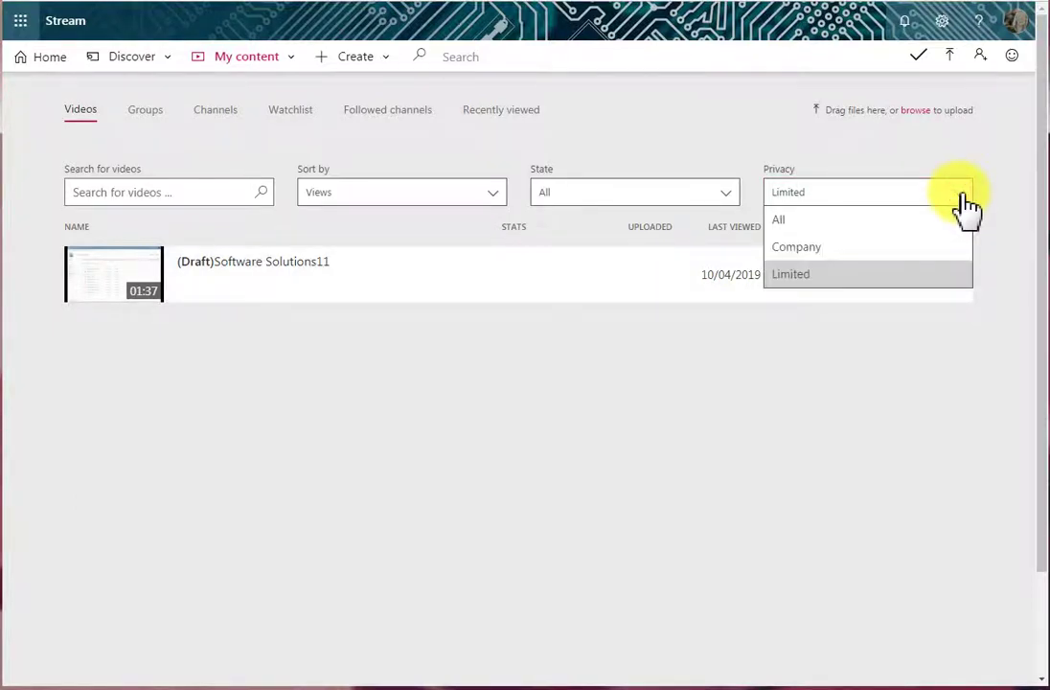
click(901, 251)
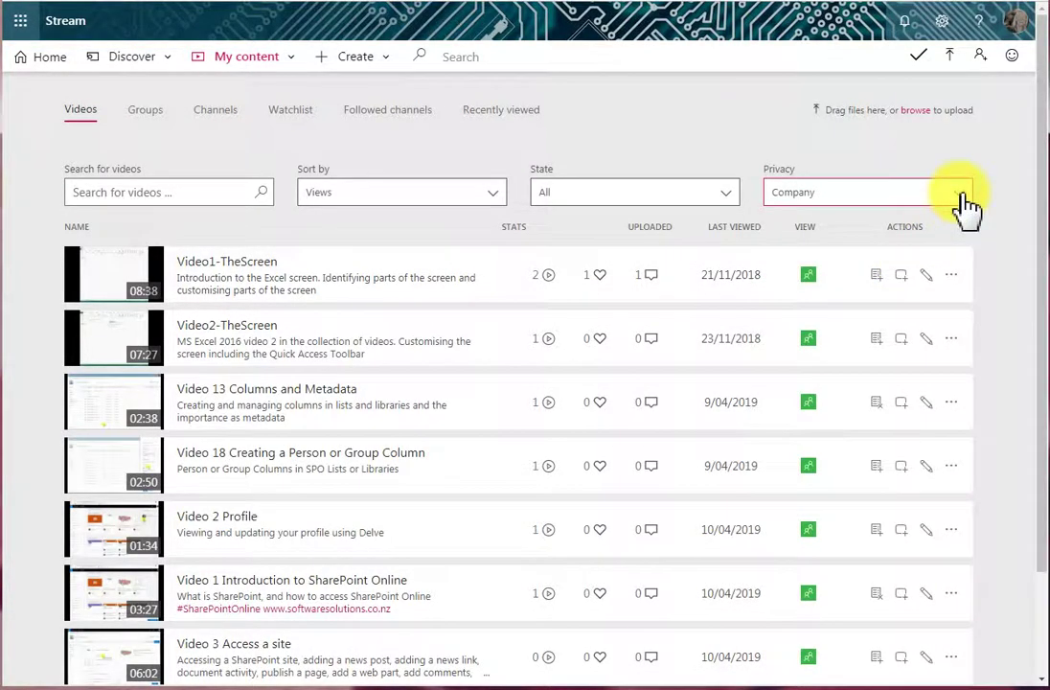
click(961, 199)
click(877, 219)
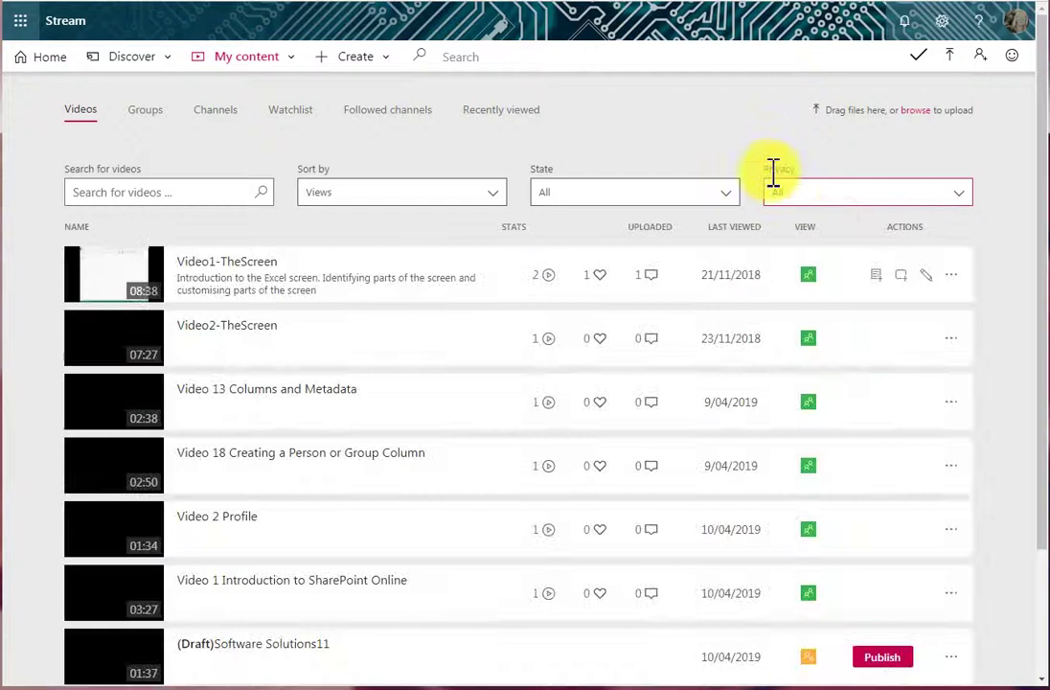
click(493, 195)
click(332, 221)
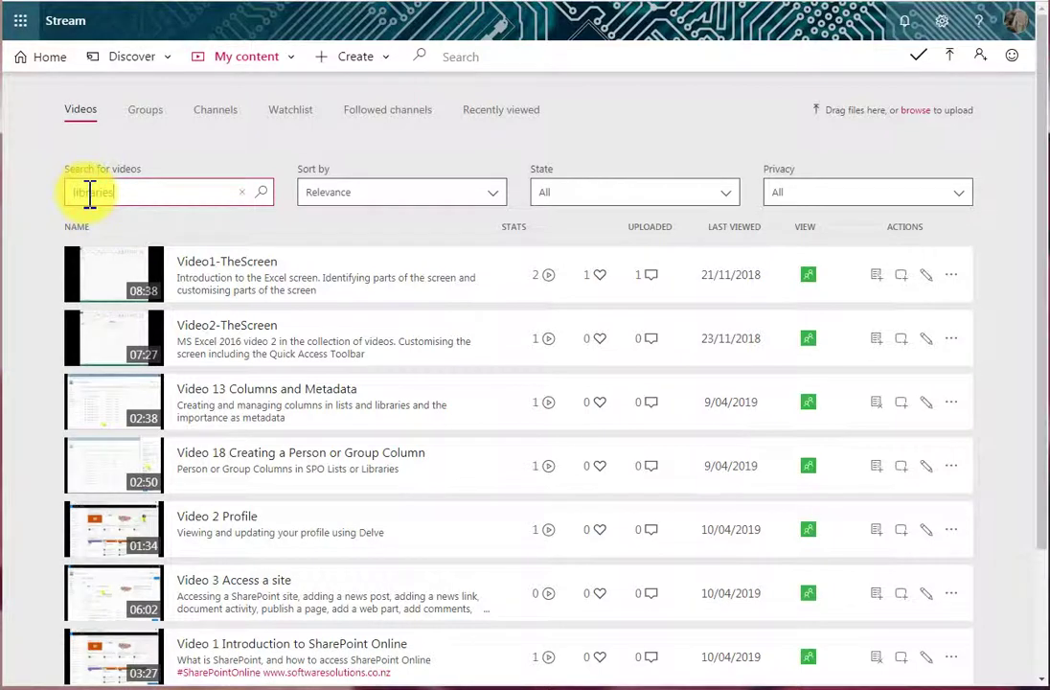
Search videos for 'libraries', review the transcript matches in Videos 18 and 13, then clear the search
key(Return)
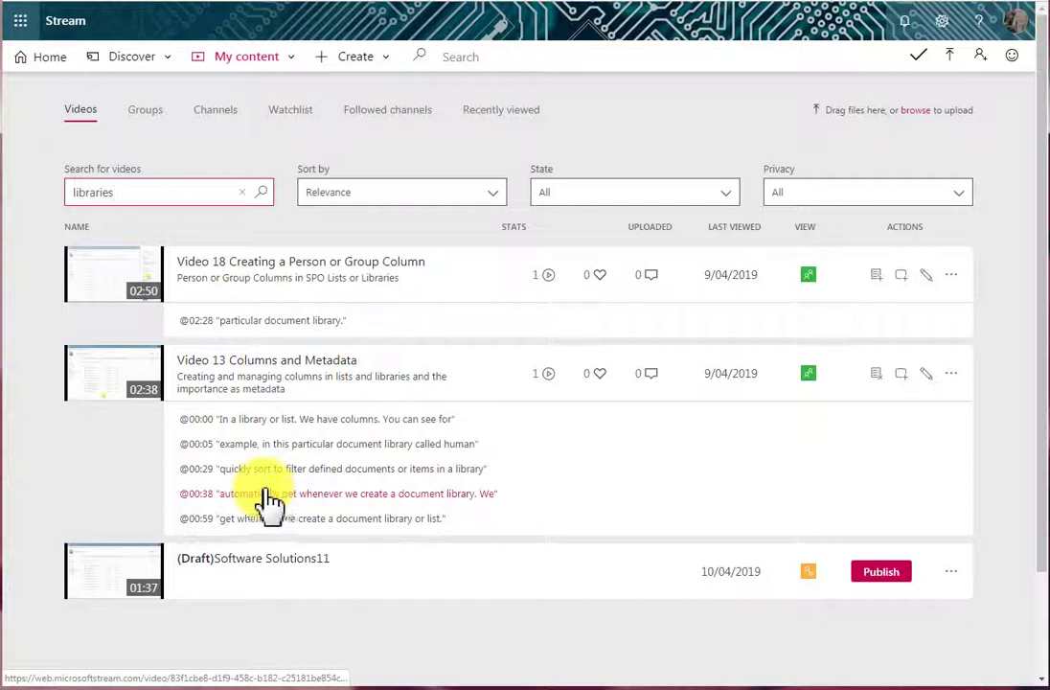
click(249, 193)
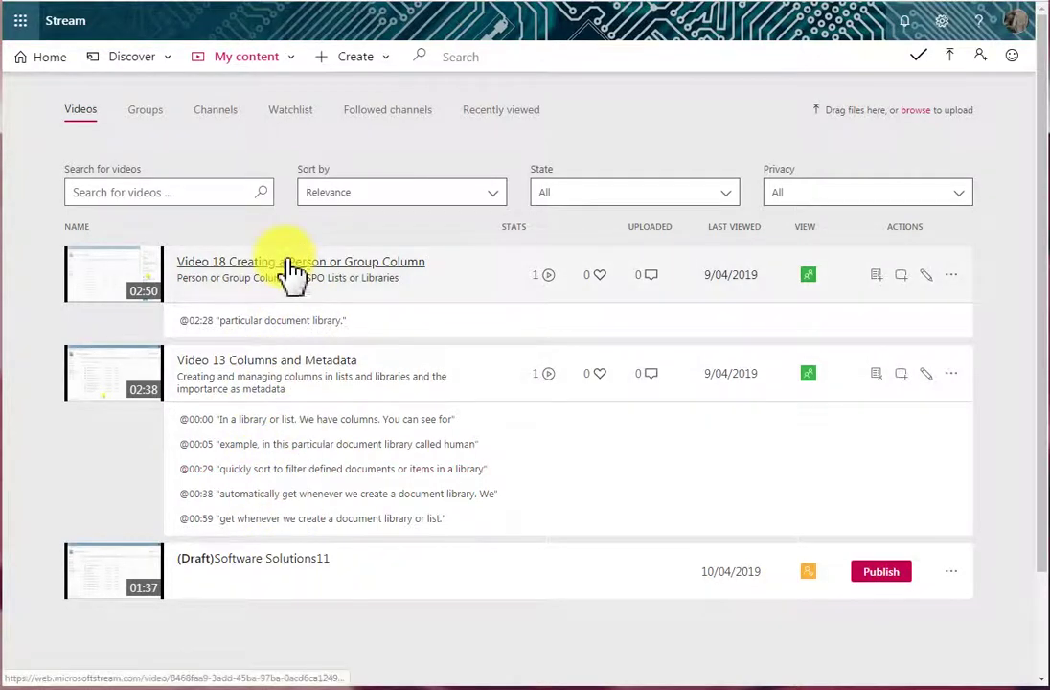
Return Home, reopen My content > Videos, and publish the draft Software Solutions11
click(46, 60)
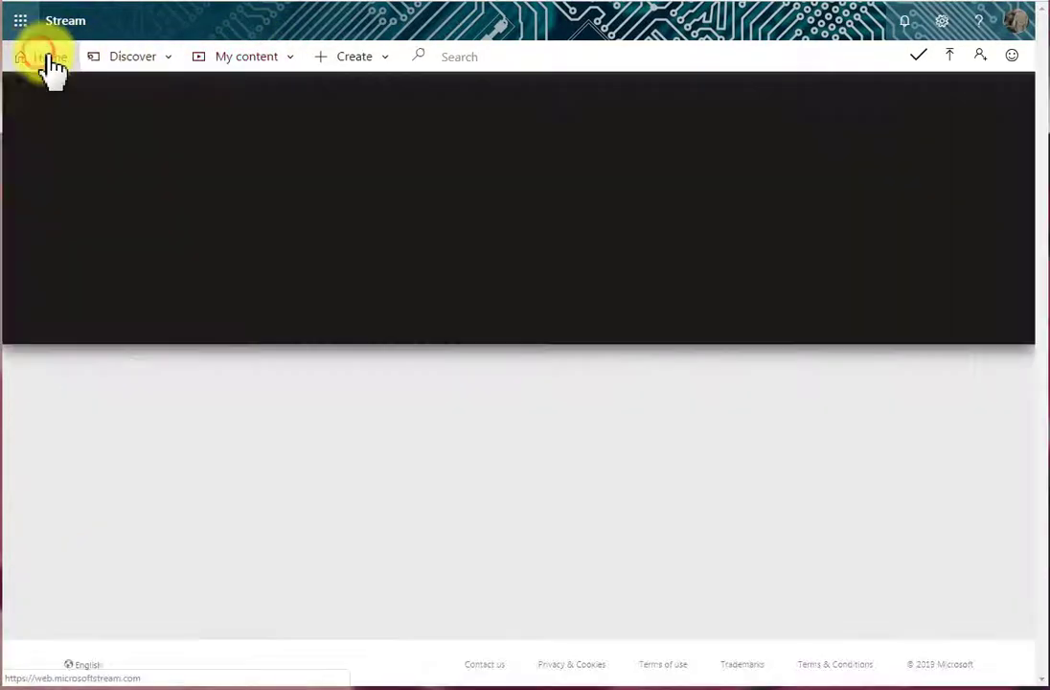
click(244, 60)
click(220, 96)
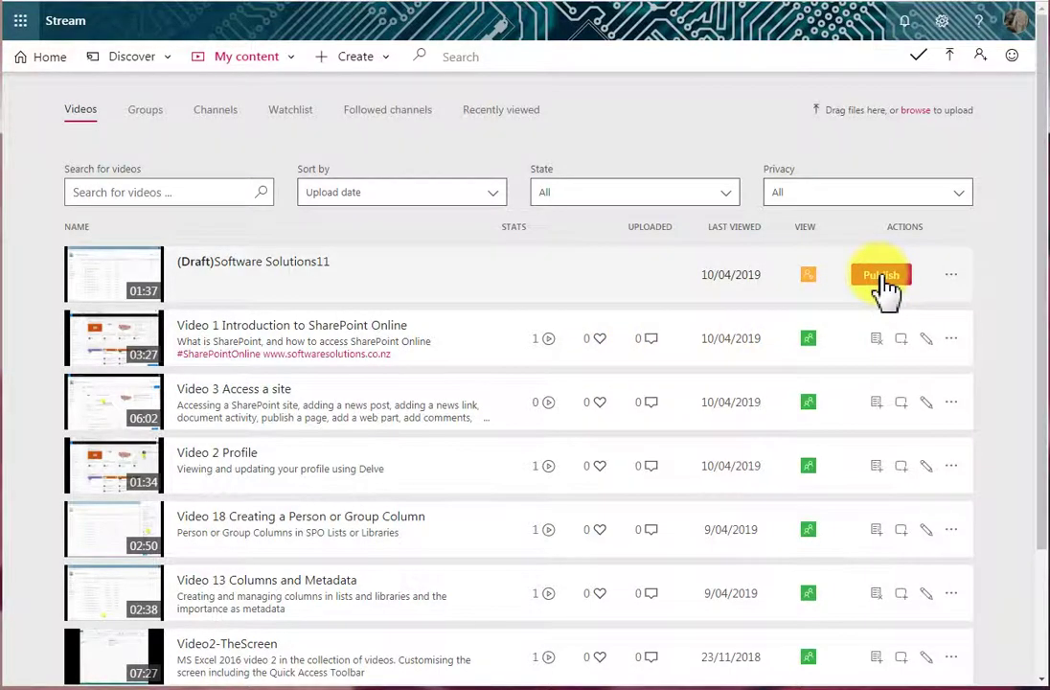
click(881, 275)
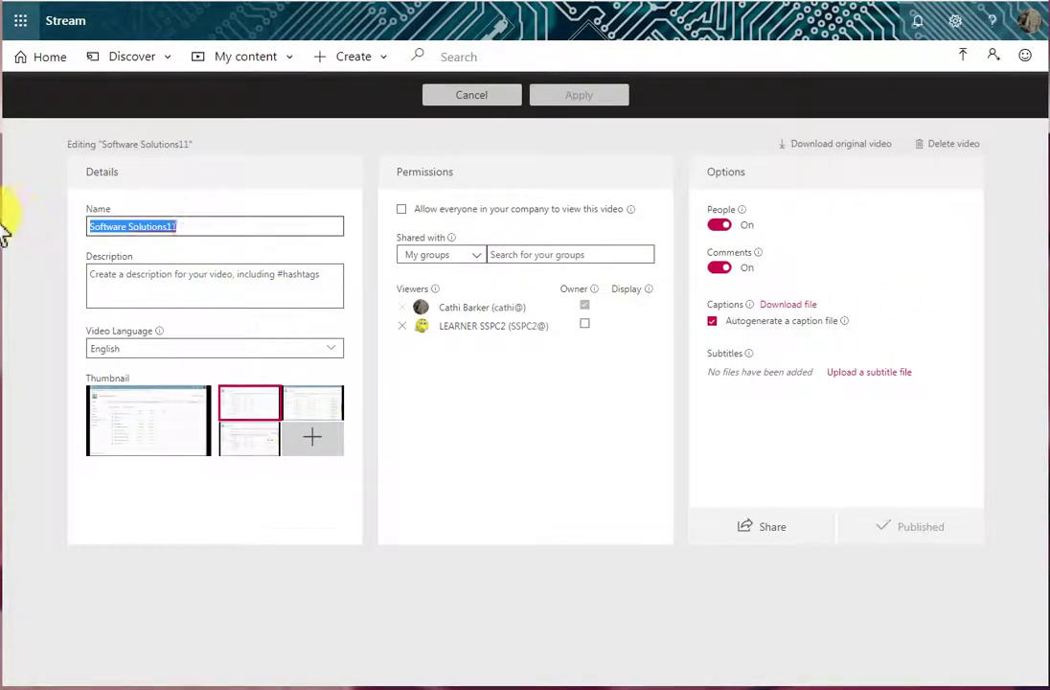
Rename the video 'Video 11 Document Libraries' and pick the top-right frame as its thumbnail
text(Video )
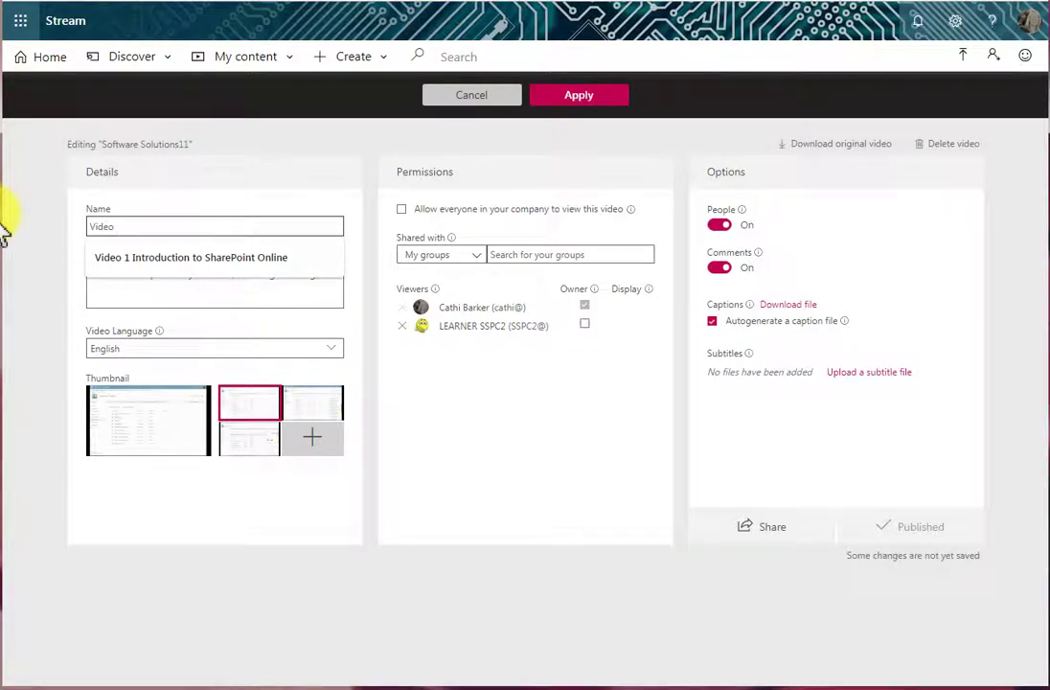
text(11 Document Libraries)
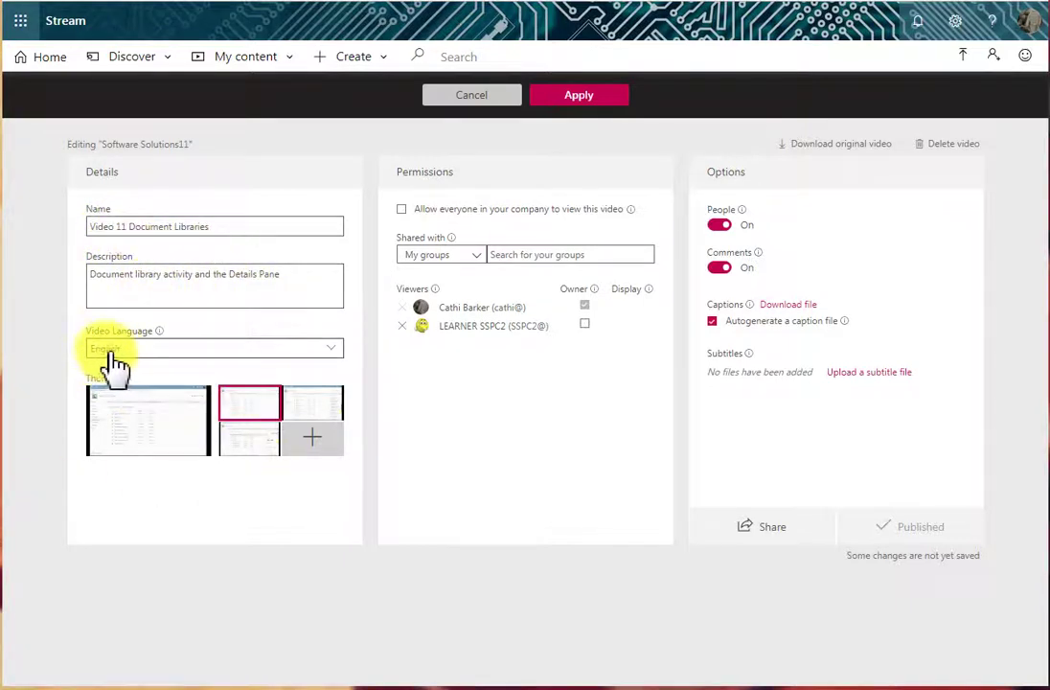
click(251, 442)
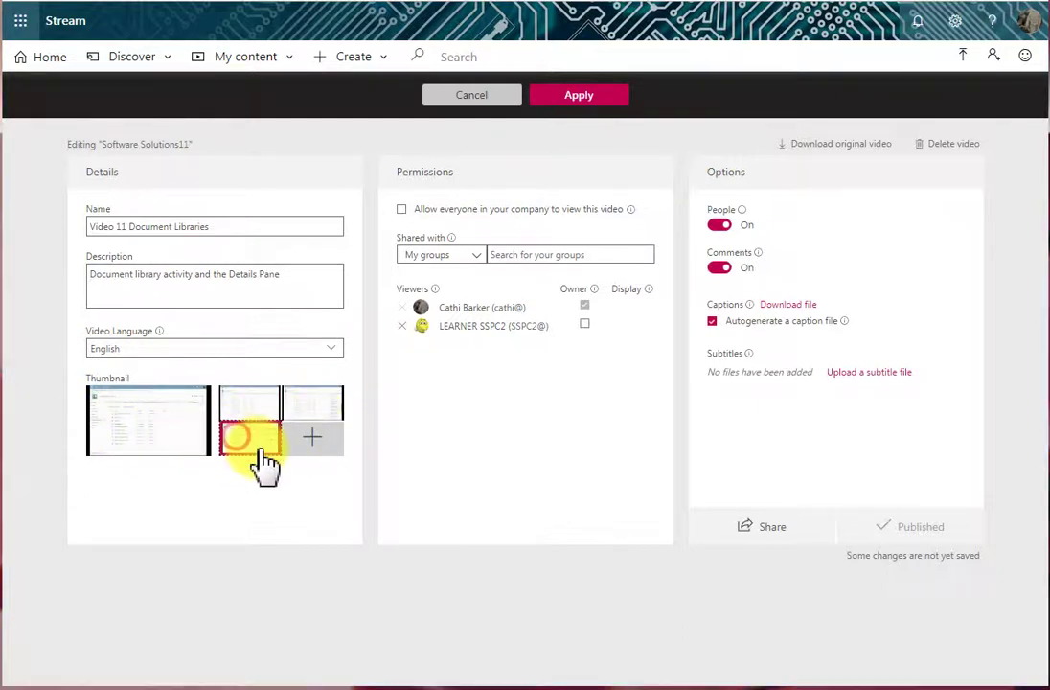
click(326, 410)
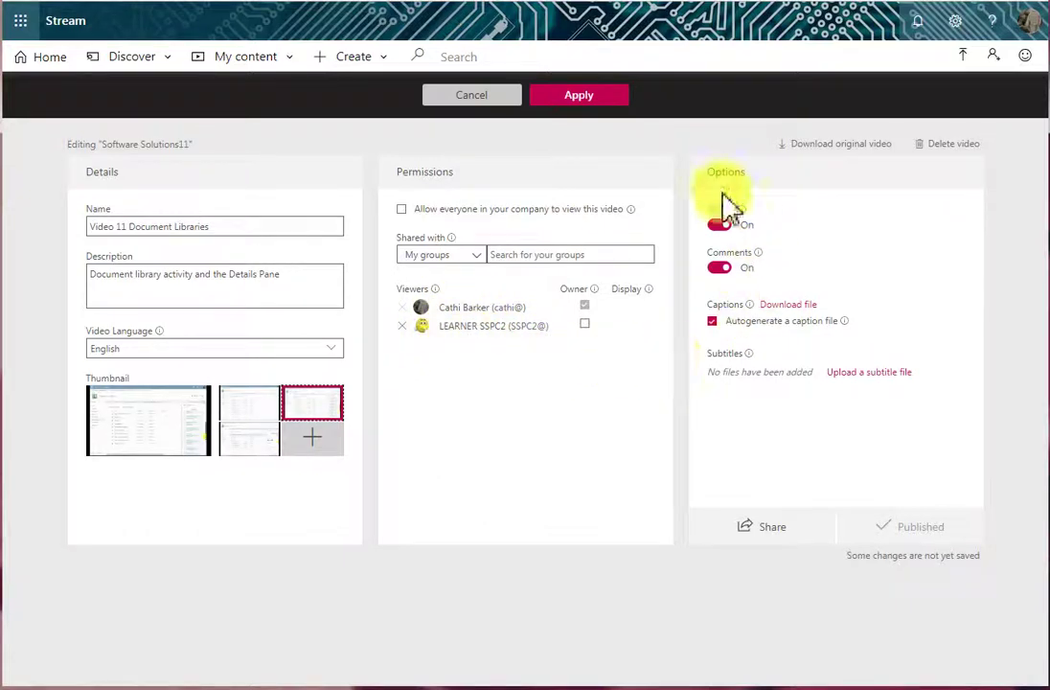
Apply the edits, then confirm Video 11 Document Libraries tops the My content Videos list
click(579, 95)
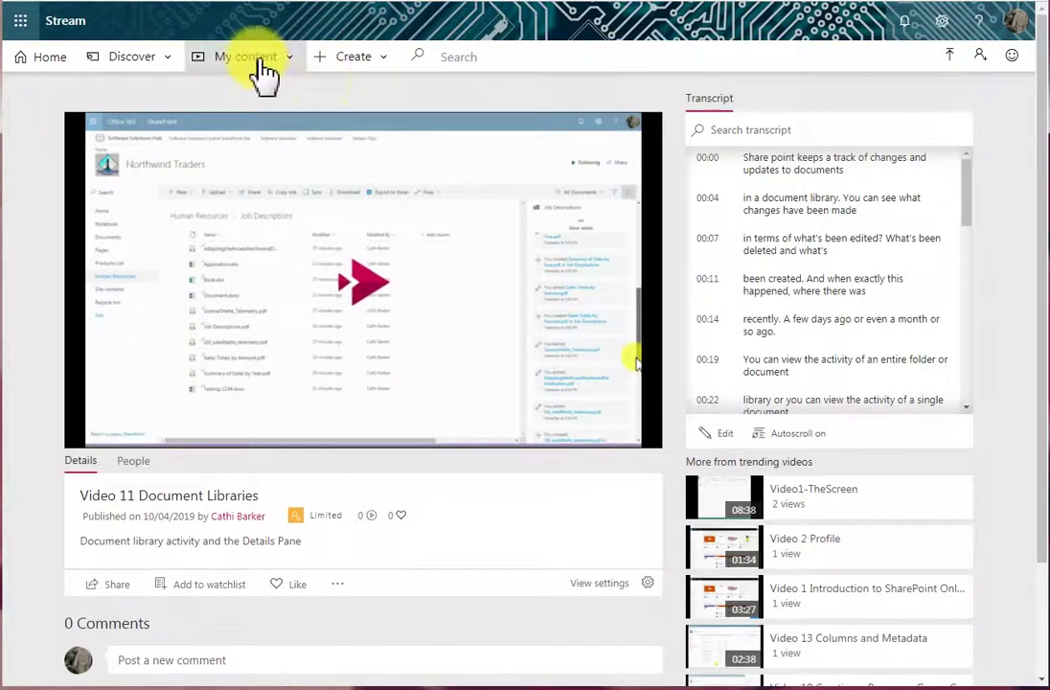
click(247, 57)
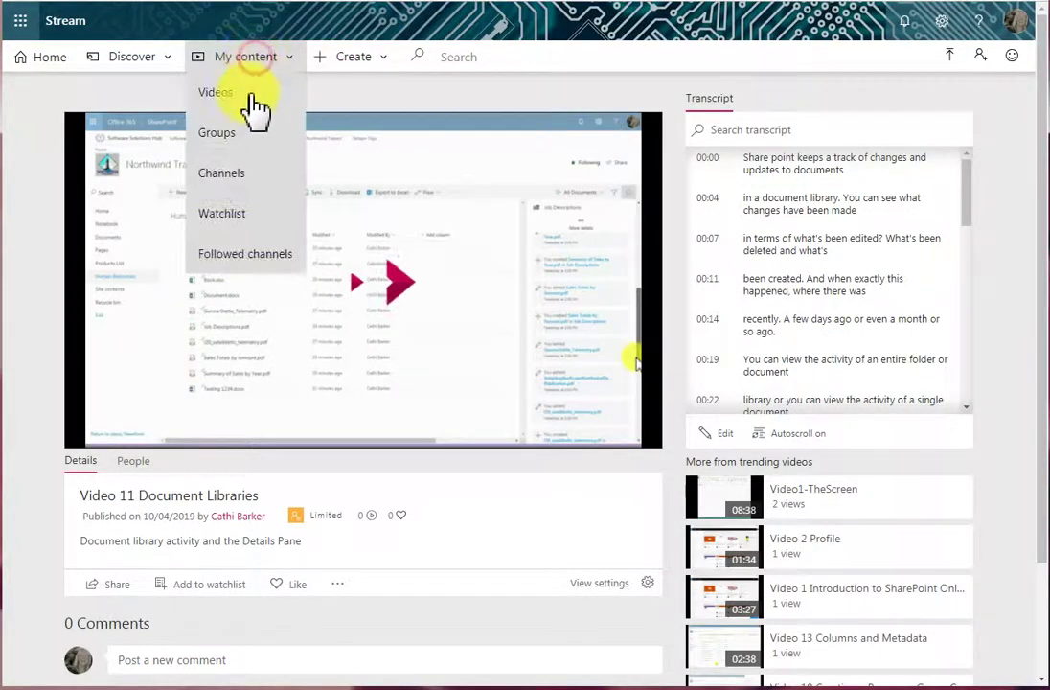
click(259, 101)
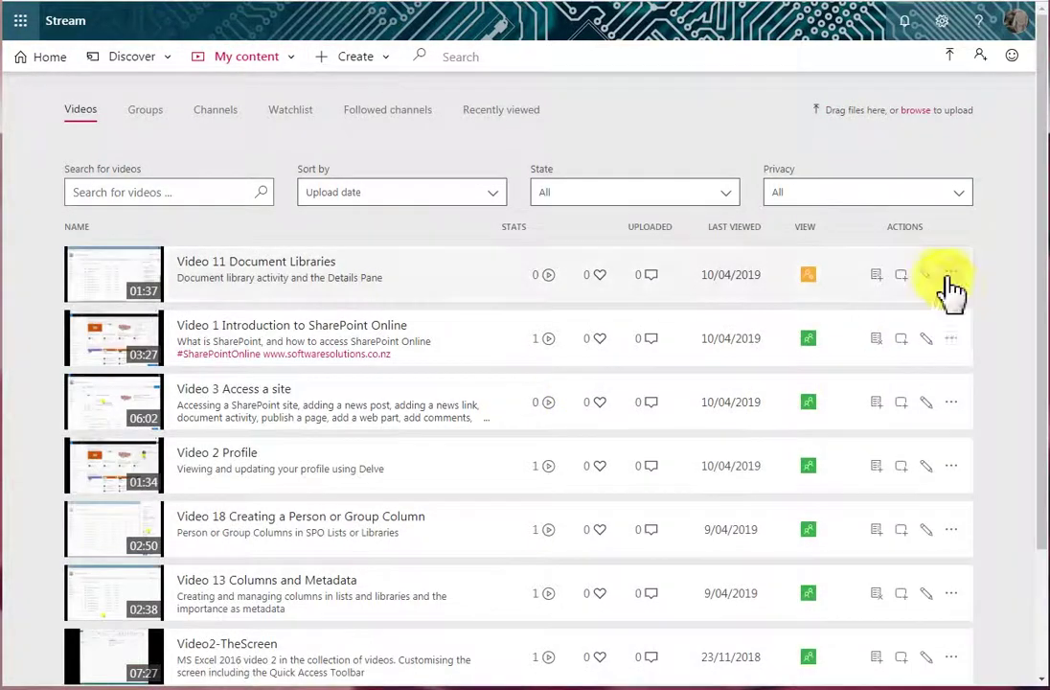
click(950, 278)
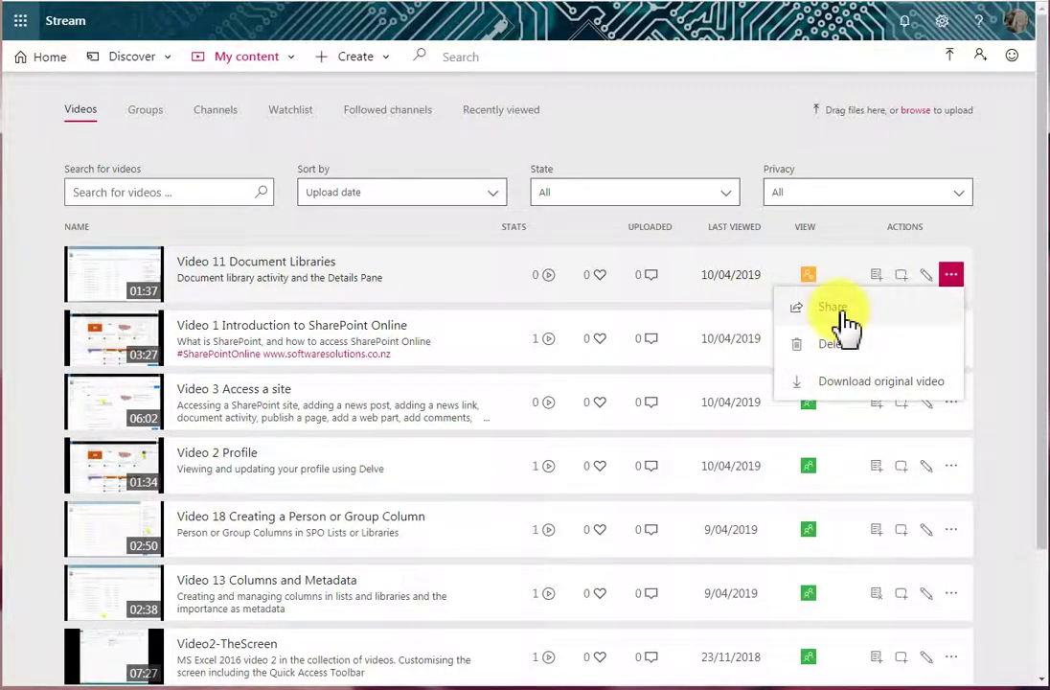
key(Escape)
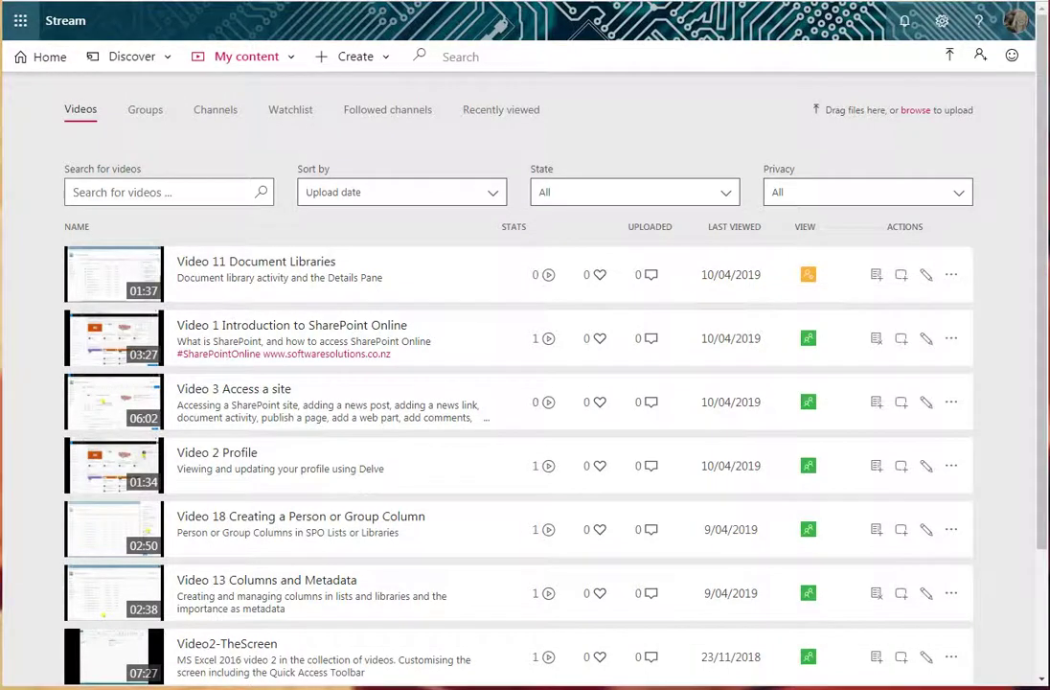
Go Home and open Admin settings from the Settings gear
click(47, 62)
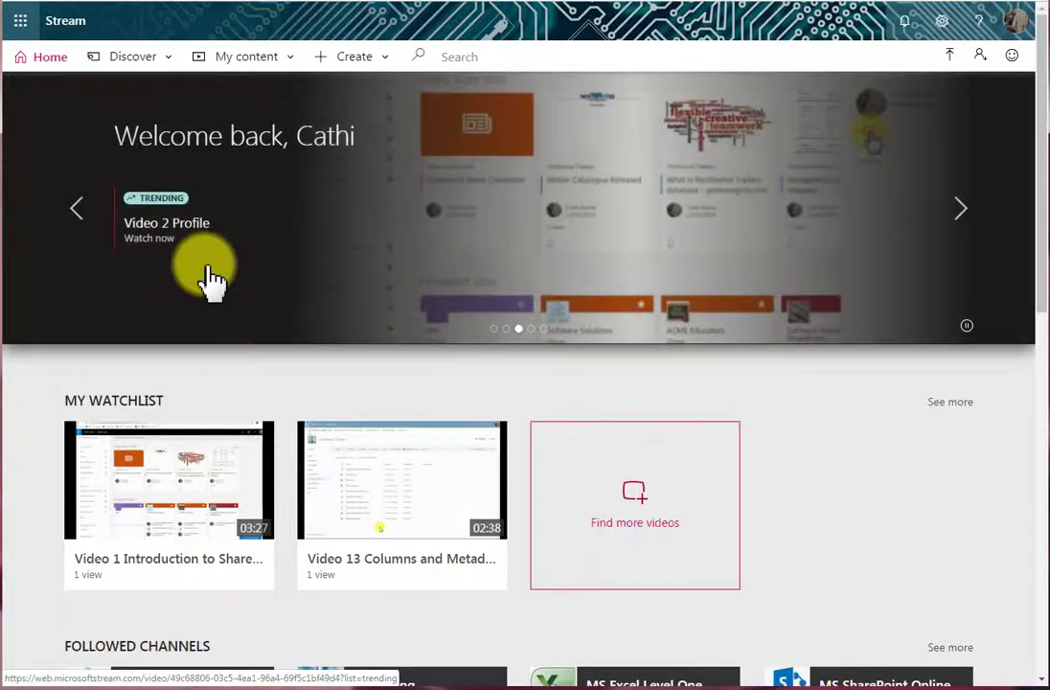
click(943, 22)
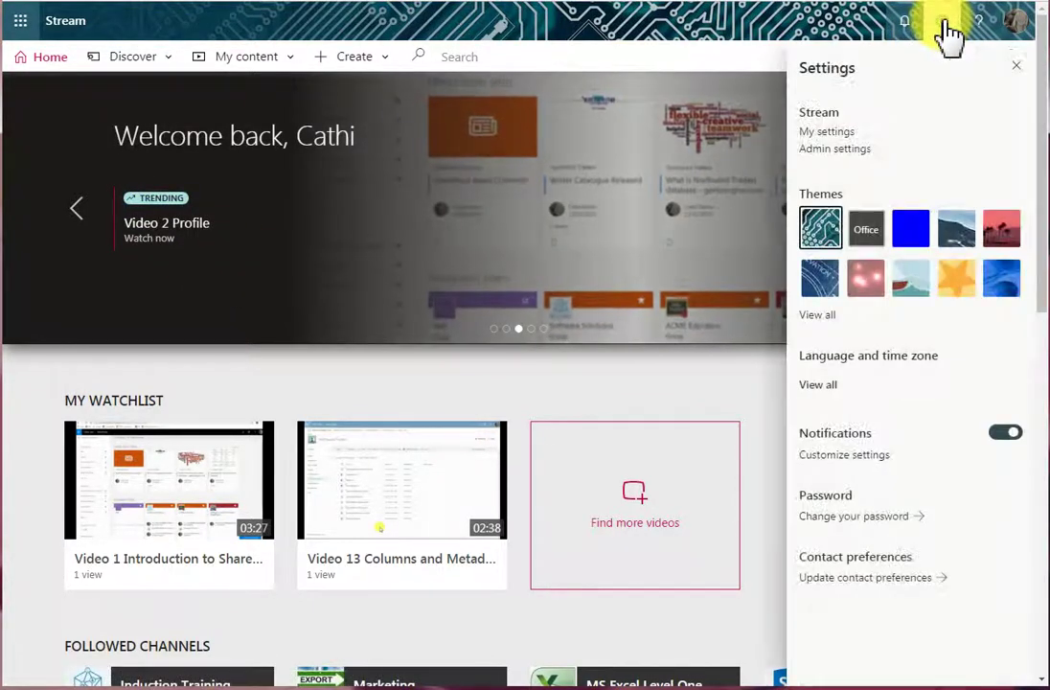
click(837, 150)
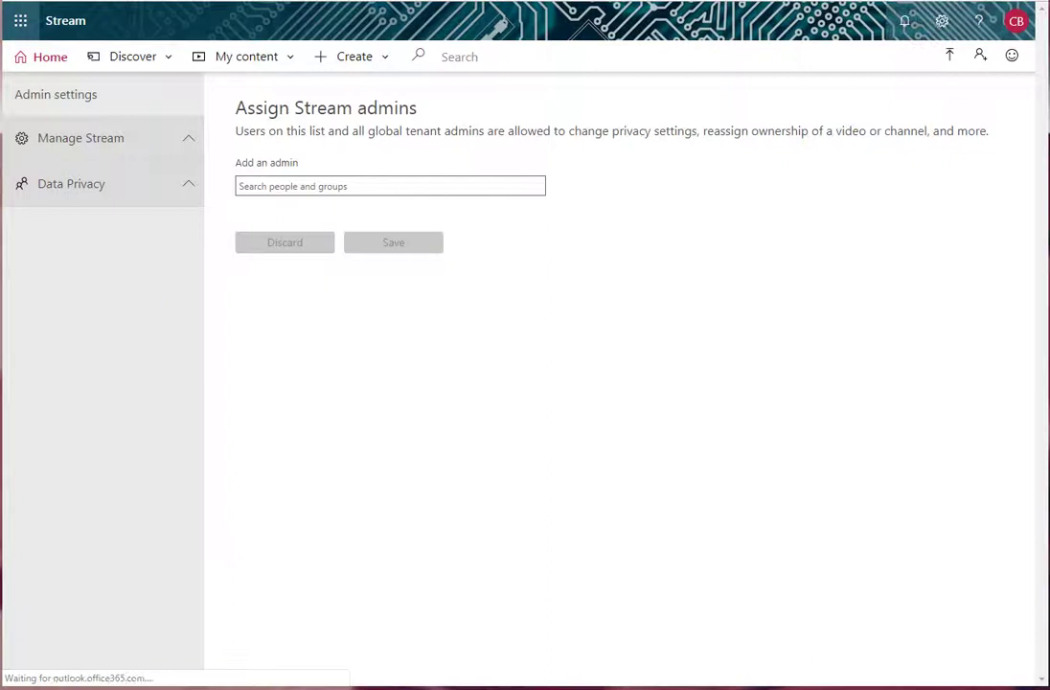
Search the Spotlight videos picker and add Video 3 Access a site as entry 3 of 4
click(106, 221)
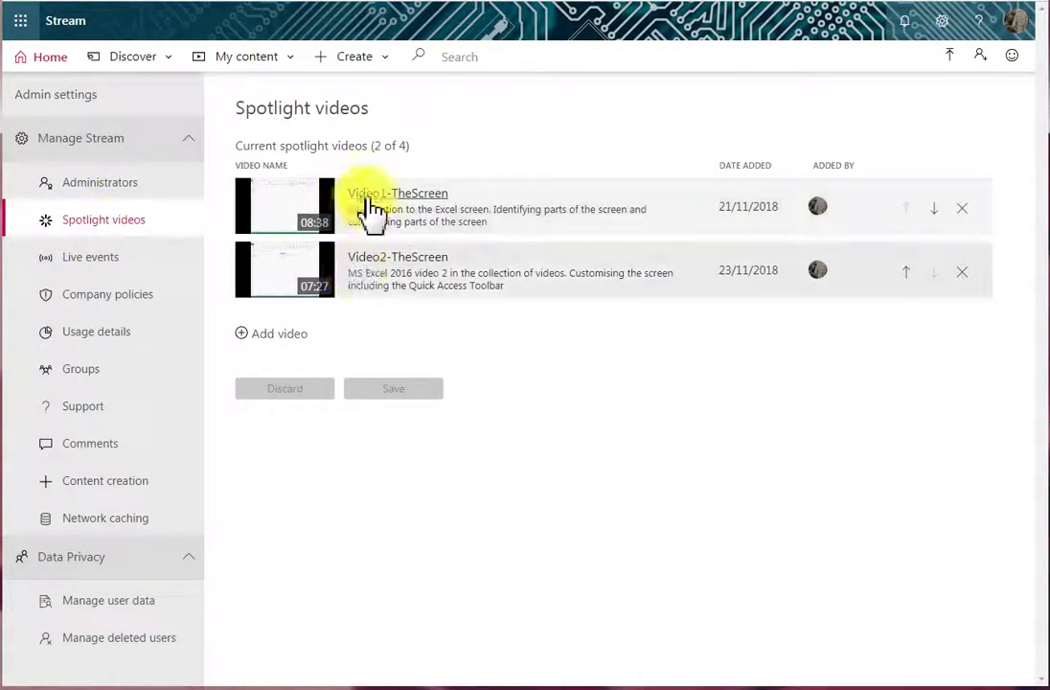
click(278, 335)
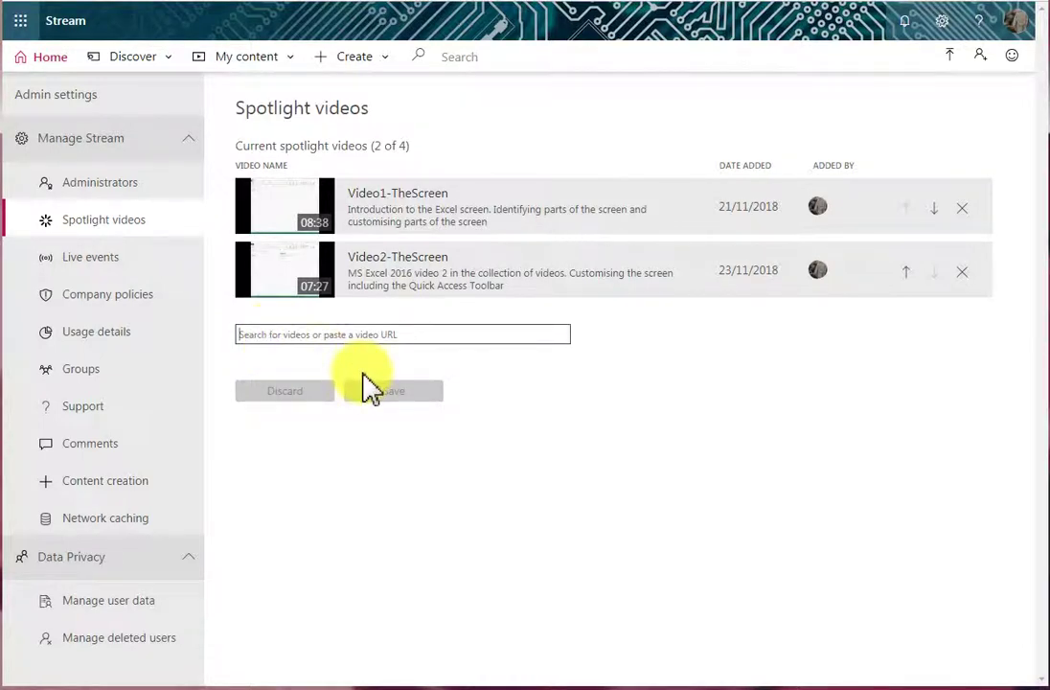
text(video)
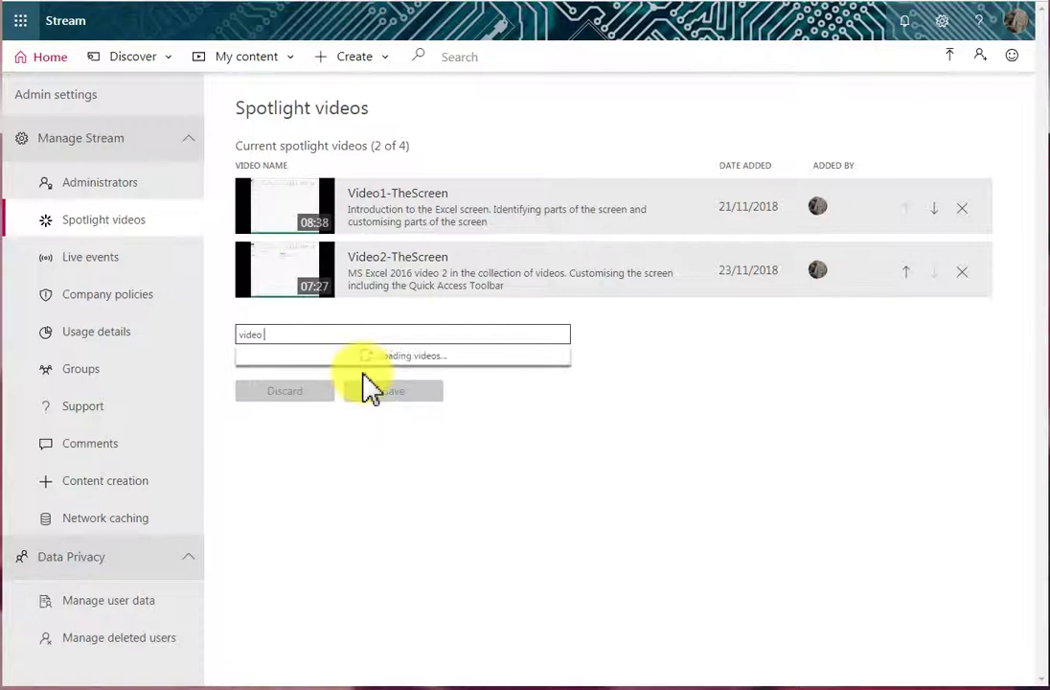
text( 11)
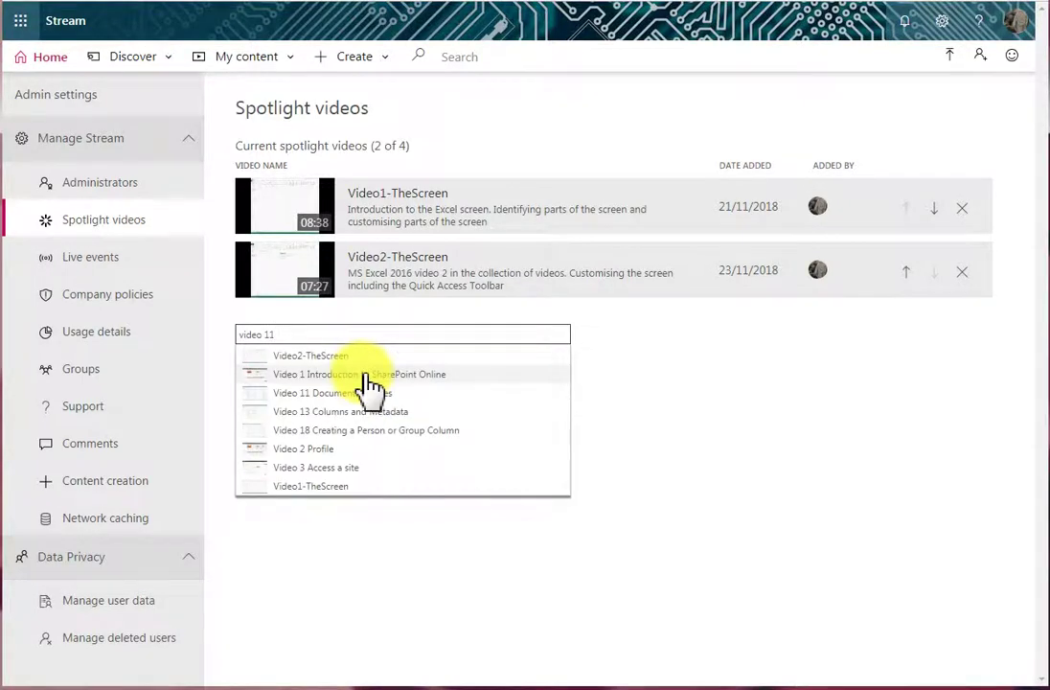
click(317, 469)
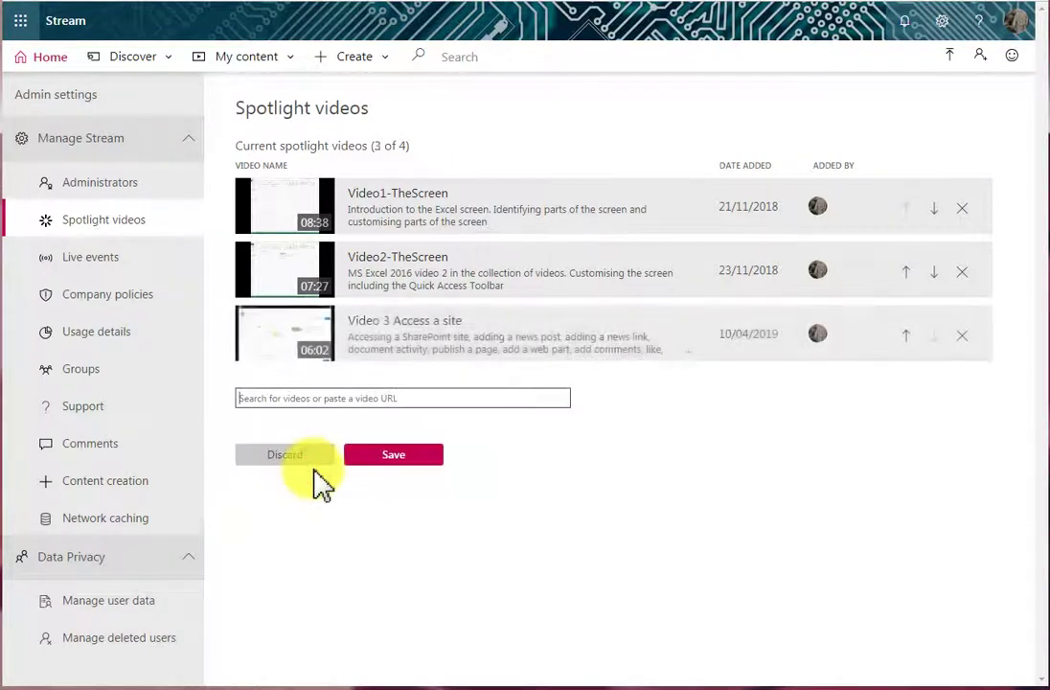
Add Video 11 Document Libraries as spotlight video 4 of 4 and save the list
click(394, 466)
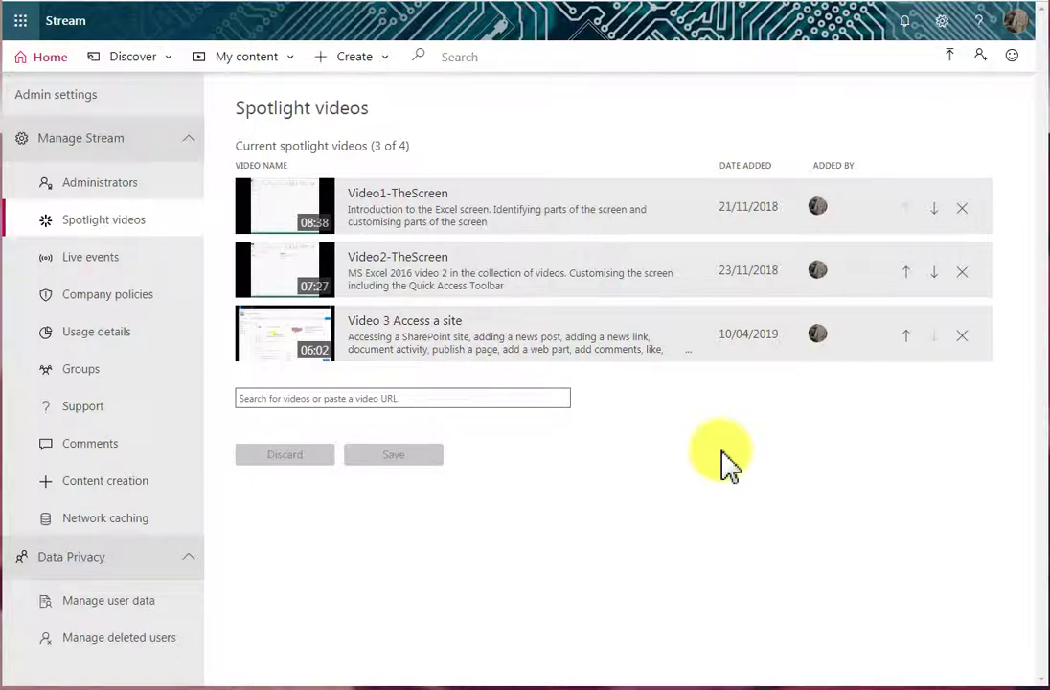
click(340, 400)
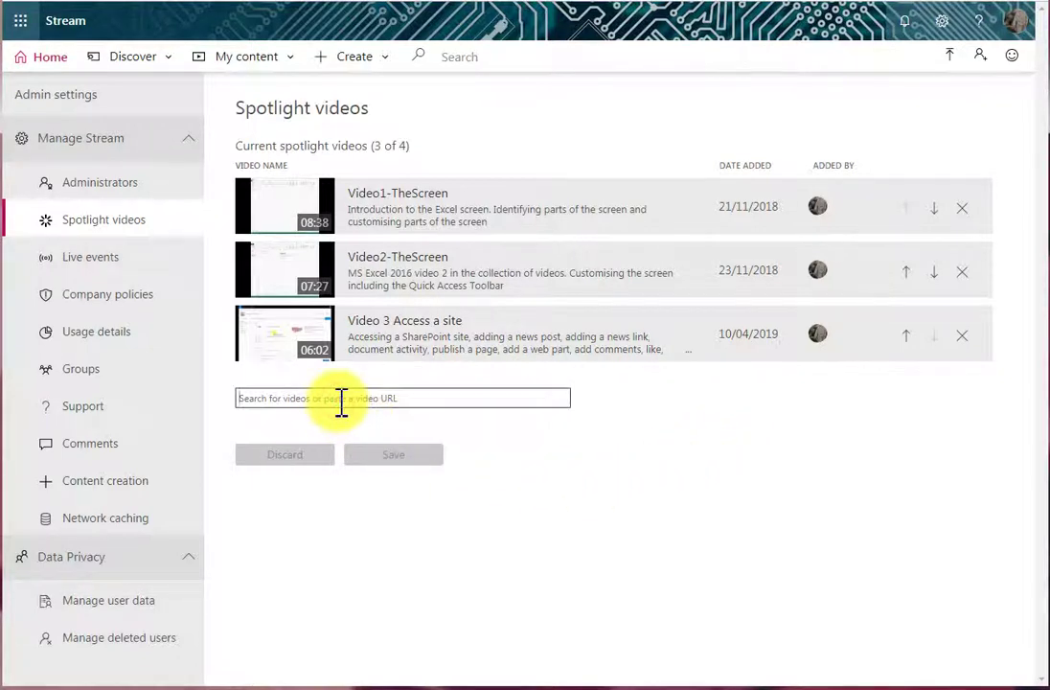
text(video)
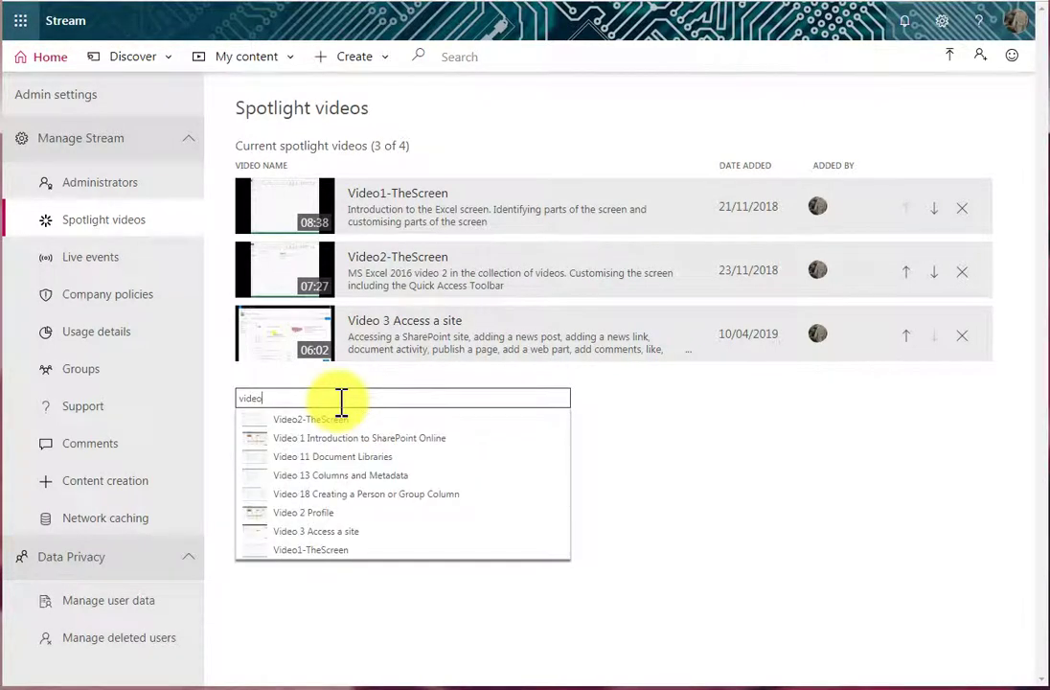
click(323, 467)
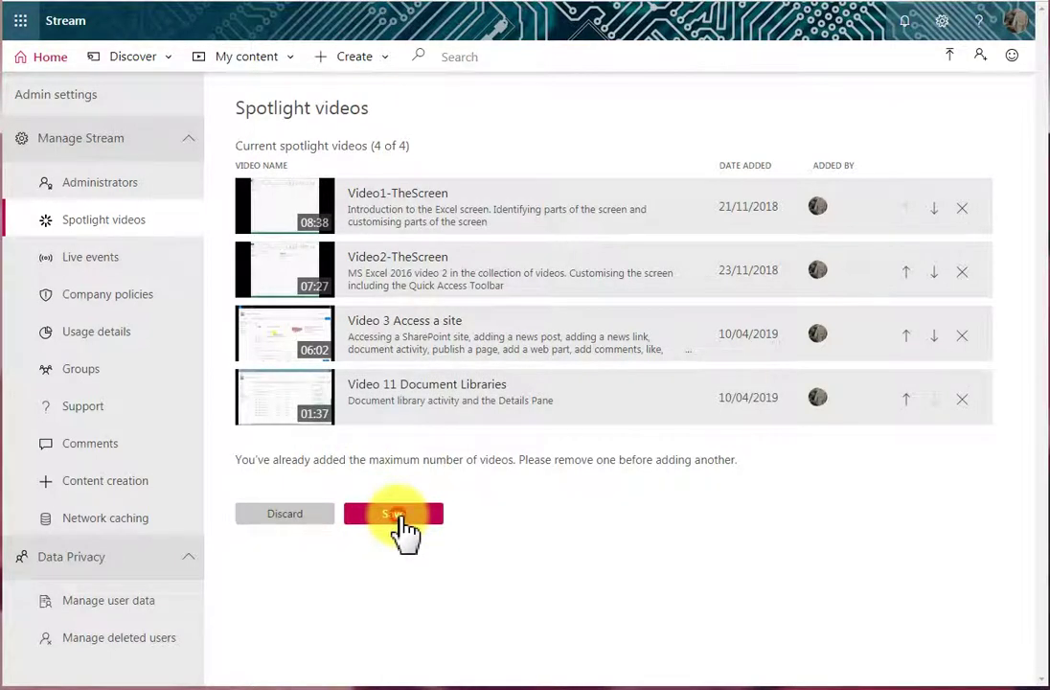
click(400, 518)
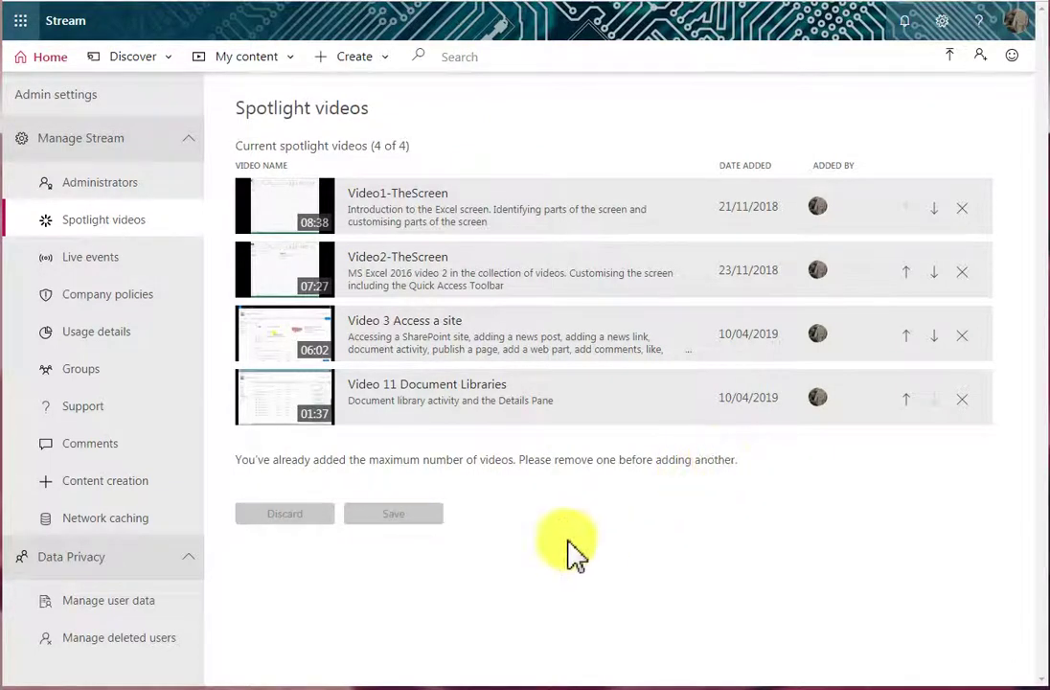
Go back to the Stream home page and advance the spotlight banner twice to Video 3 Access a site
click(45, 63)
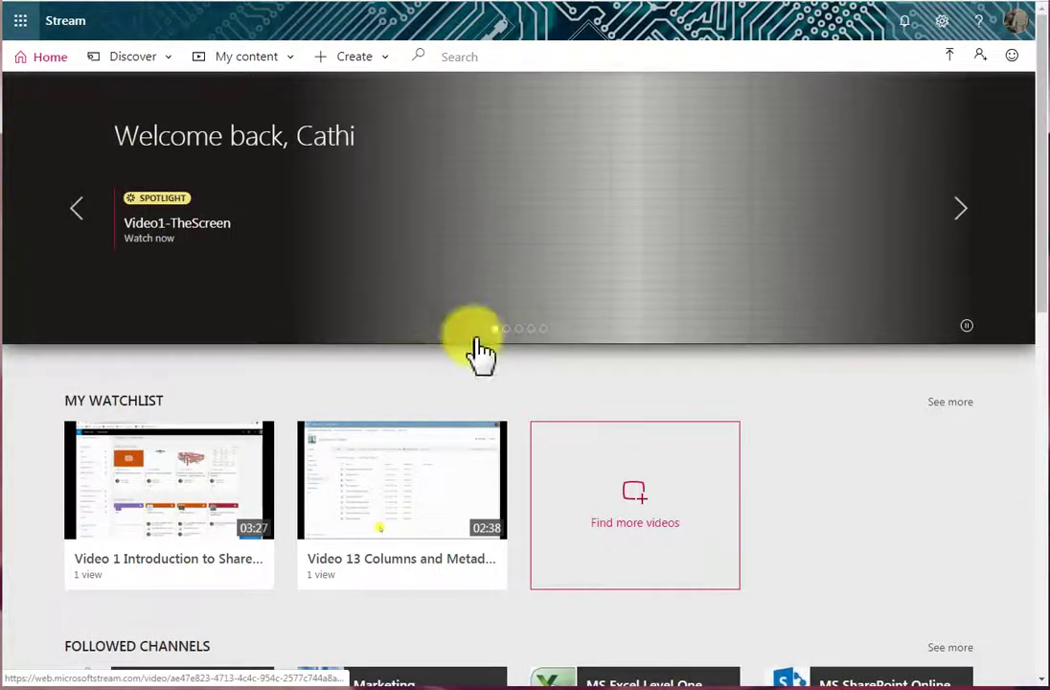
click(962, 211)
click(962, 210)
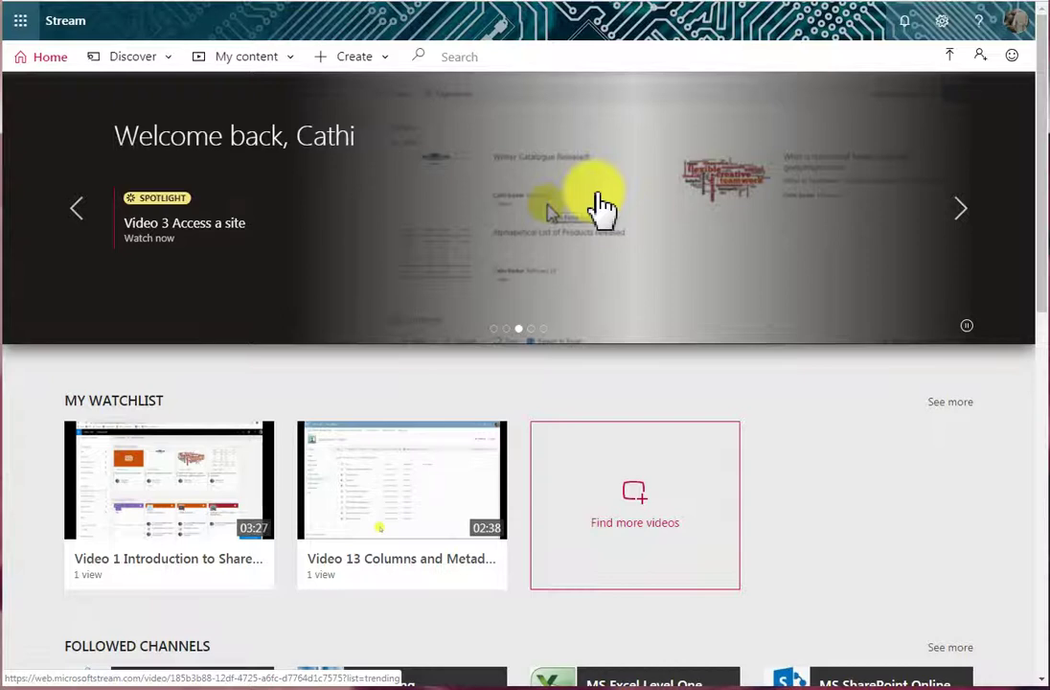
Open Manage spotlight videos for the Northwind Traders group under My content > Groups, currently 0 of 4
click(263, 61)
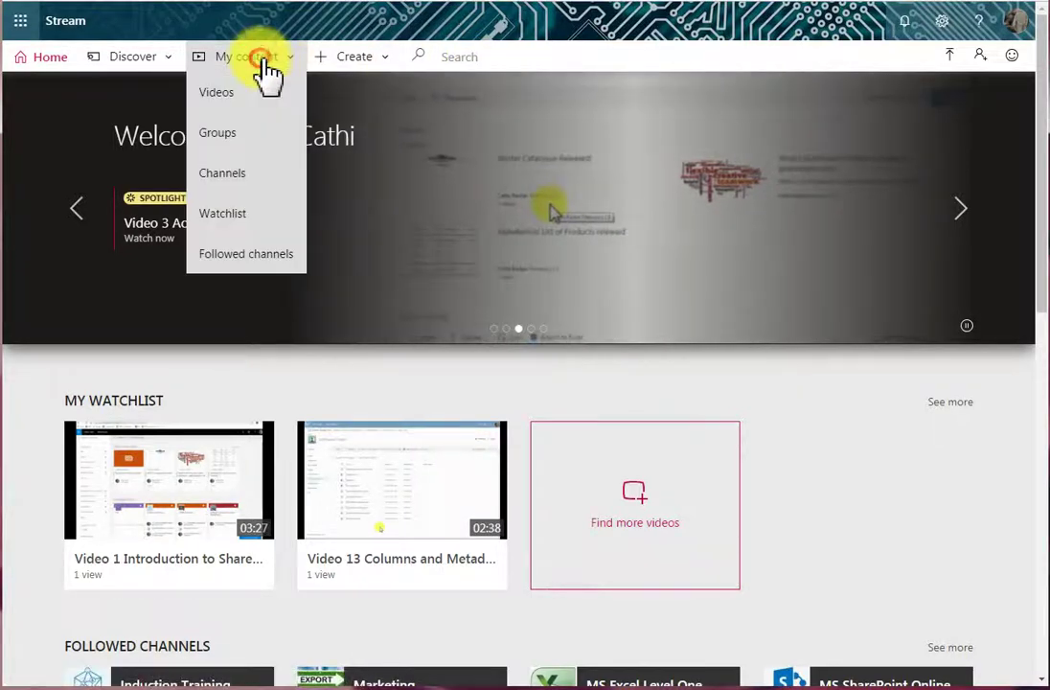
click(211, 134)
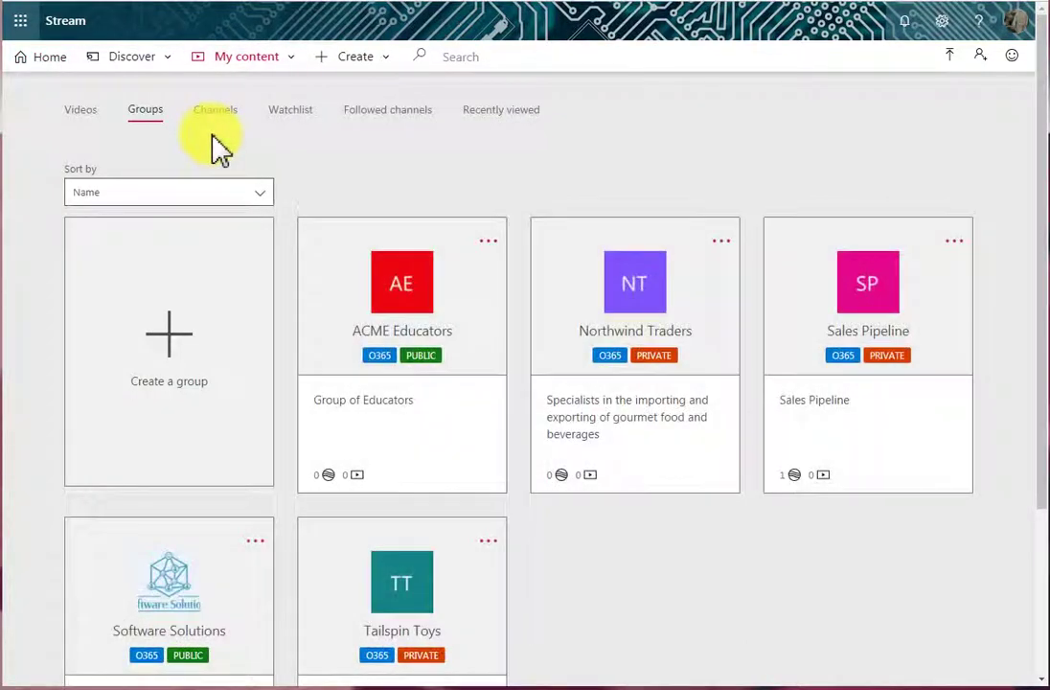
click(645, 303)
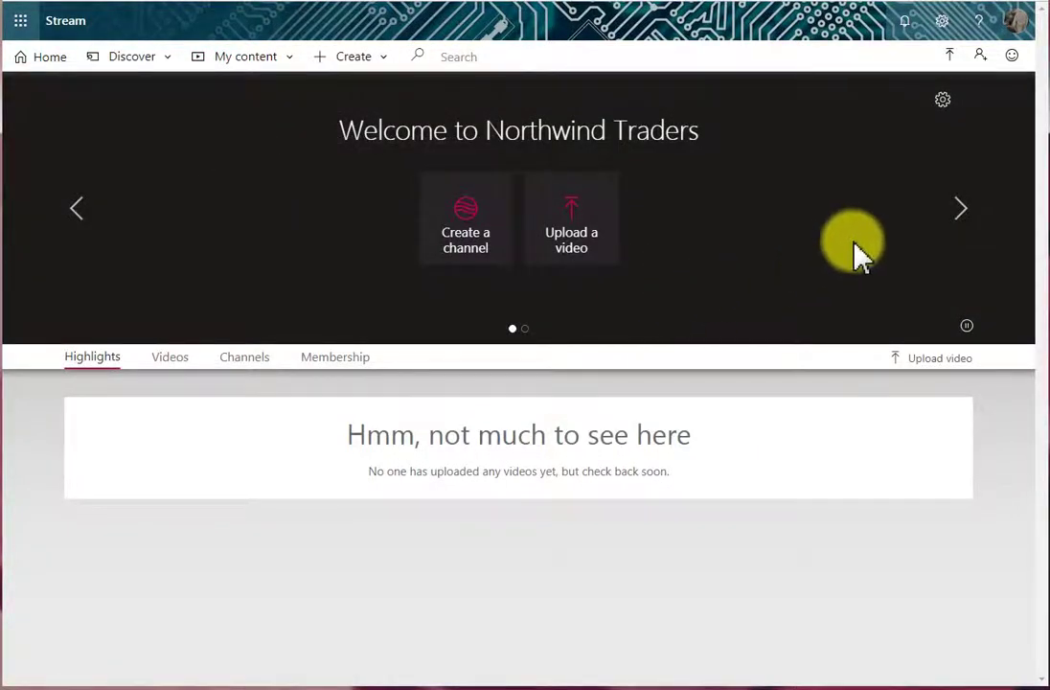
click(949, 109)
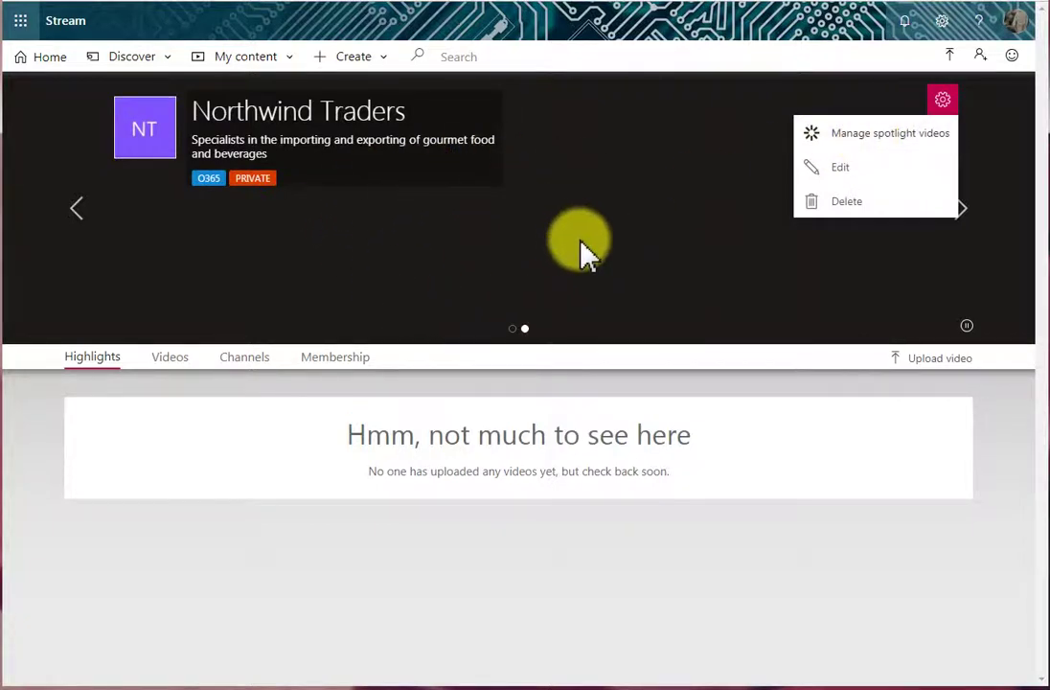
click(853, 135)
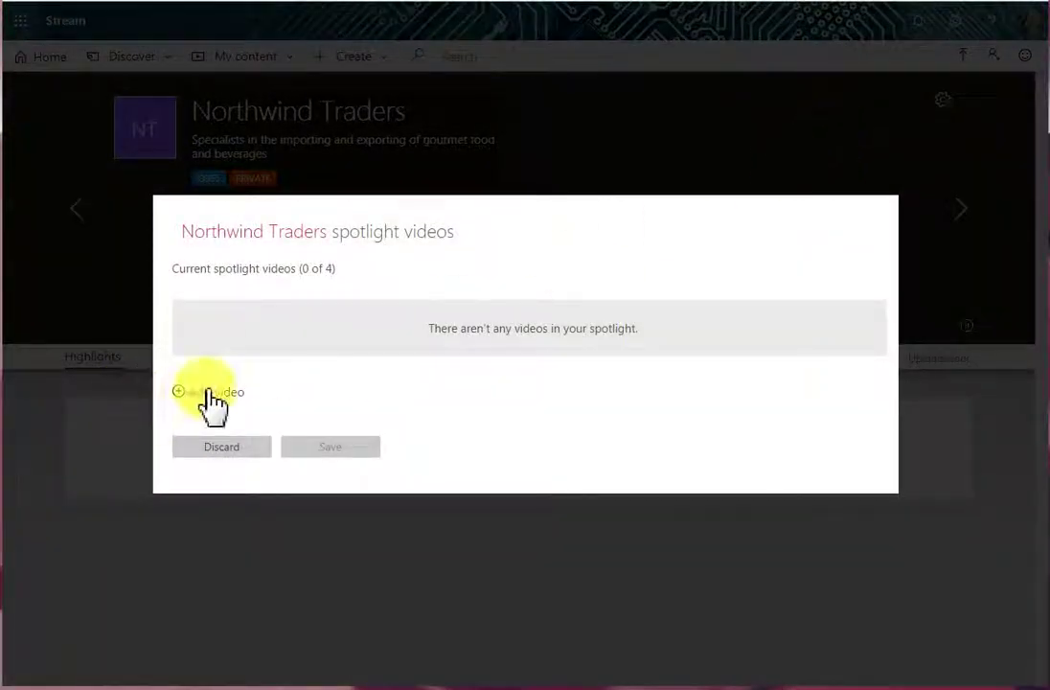